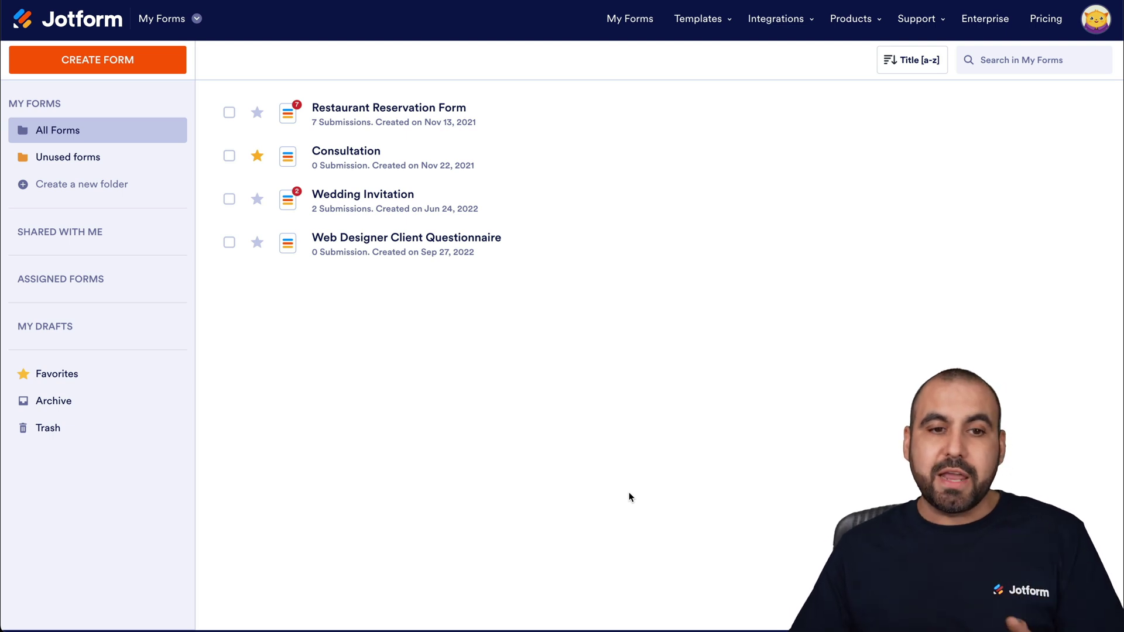
- Begin a new form with Use Template and focus the template search box
click(80, 74)
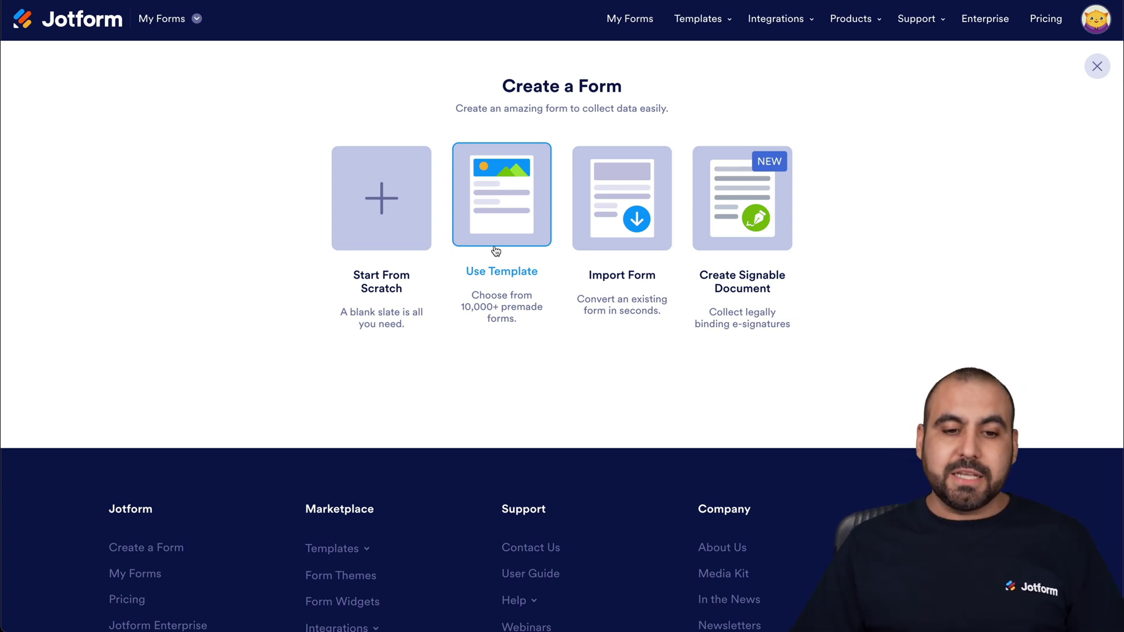
click(498, 229)
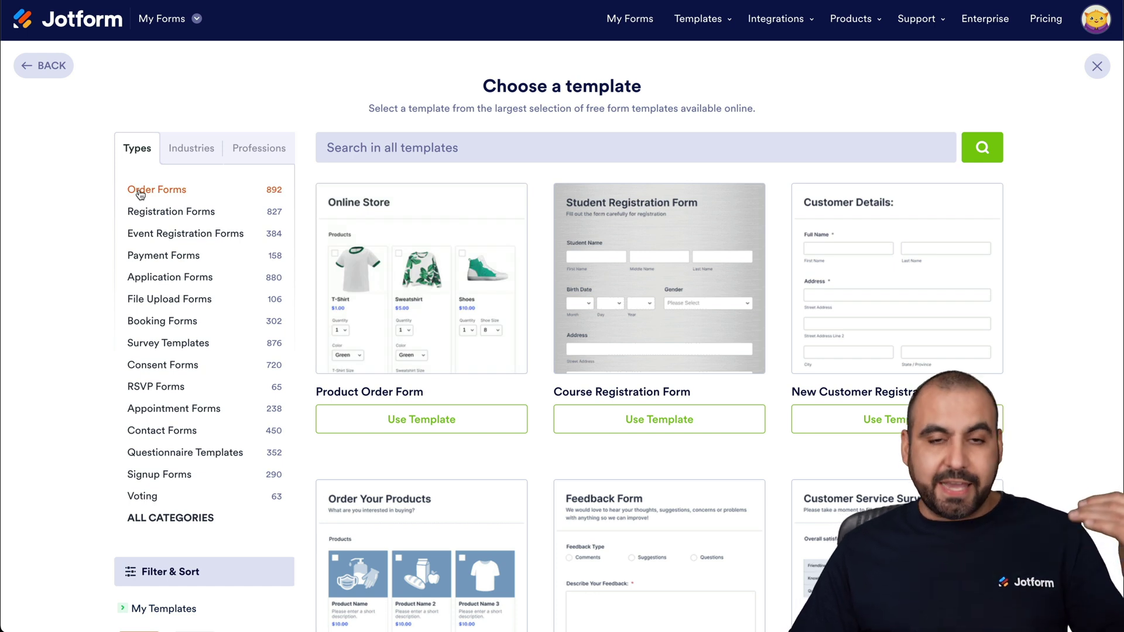
click(383, 151)
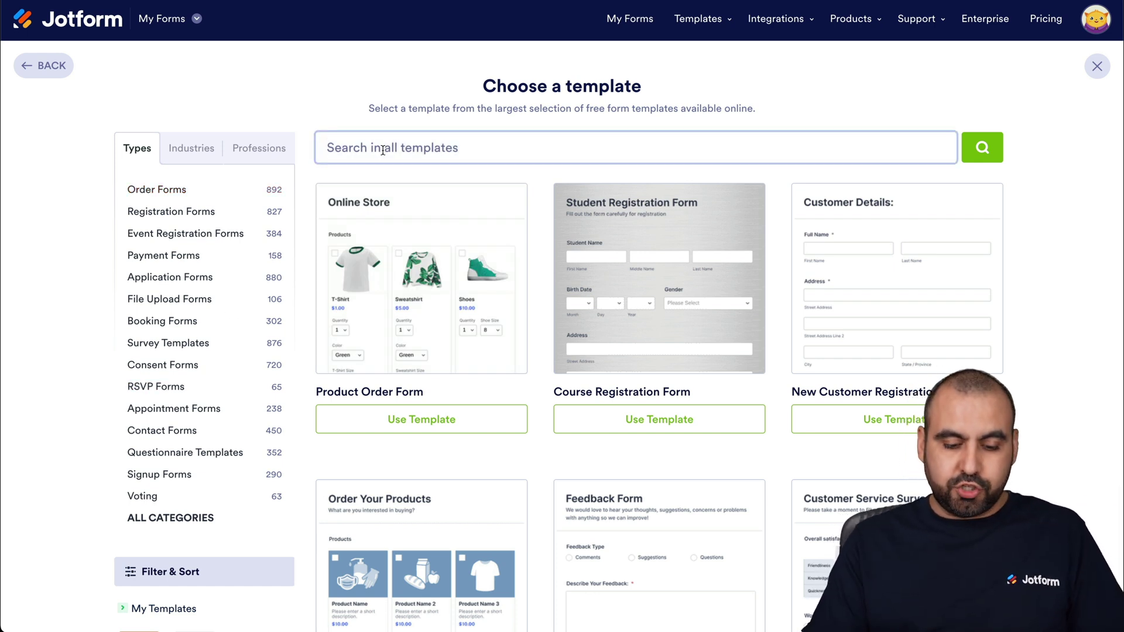
- Search templates for 'quiz' and preview Online Quiz, trying its name and Student ID fields
text(quiz)
key(Return)
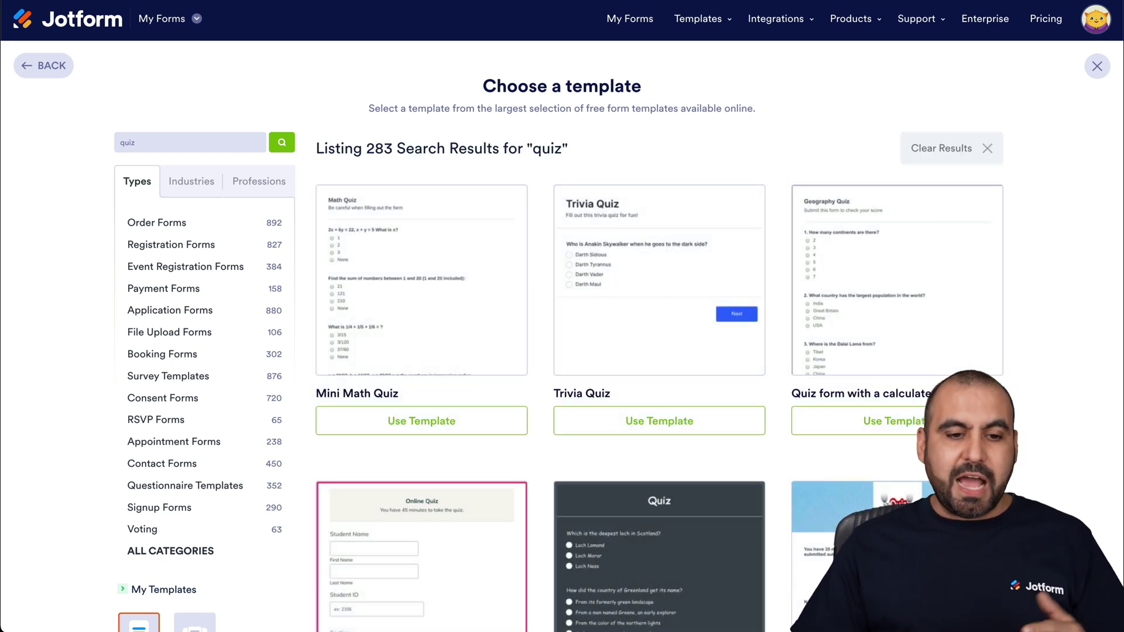
scroll(617, 282, down, 5)
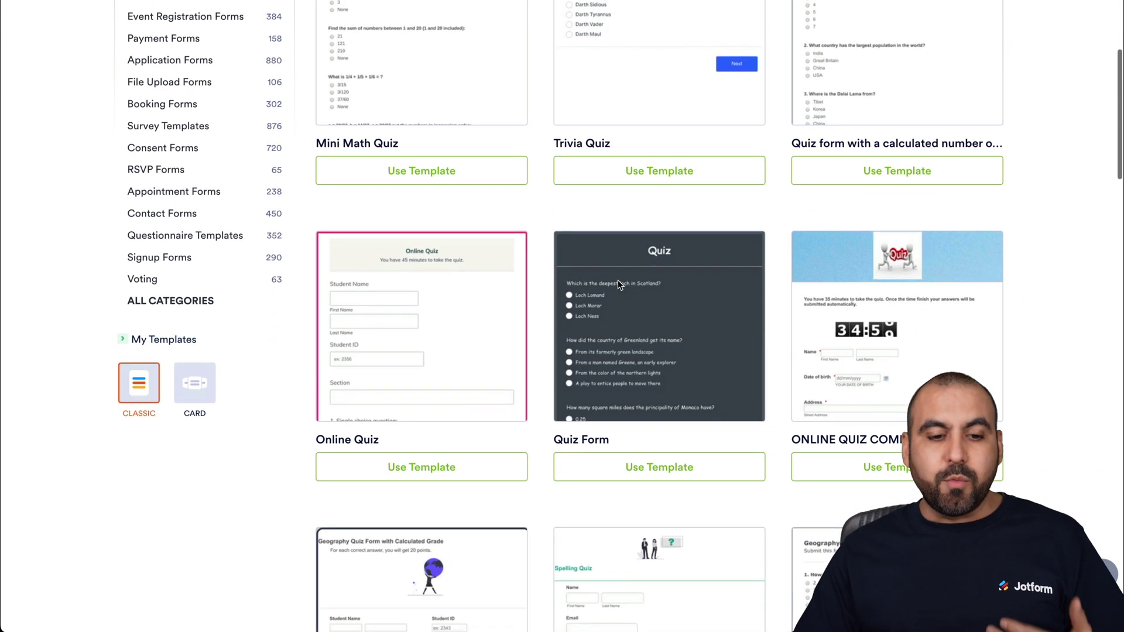
scroll(617, 284, up, 5)
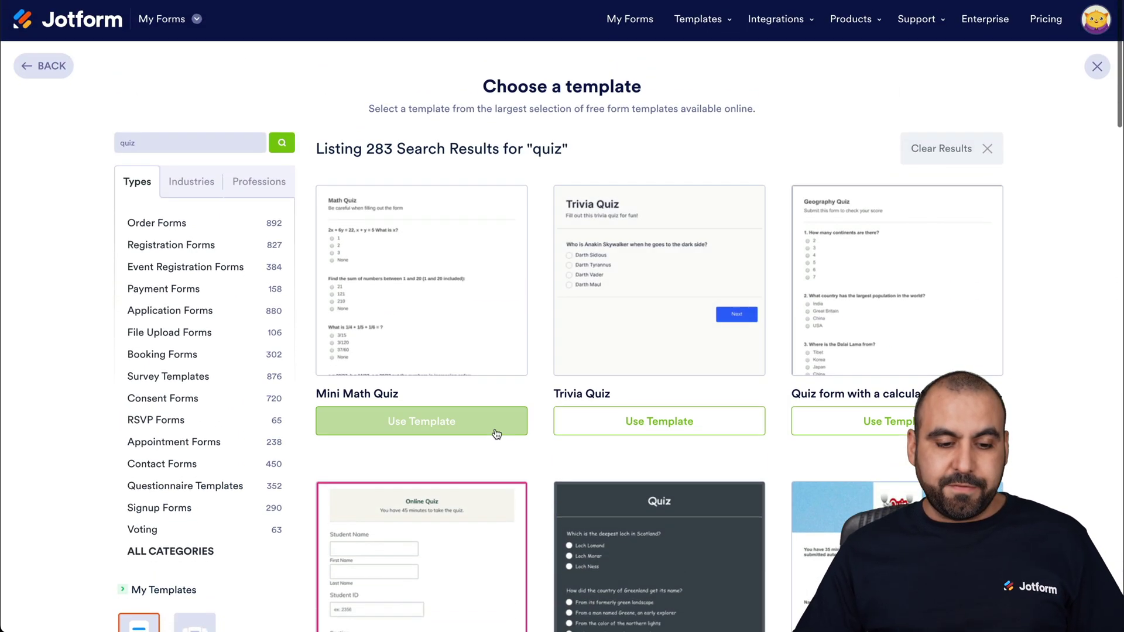
scroll(497, 434, down, 5)
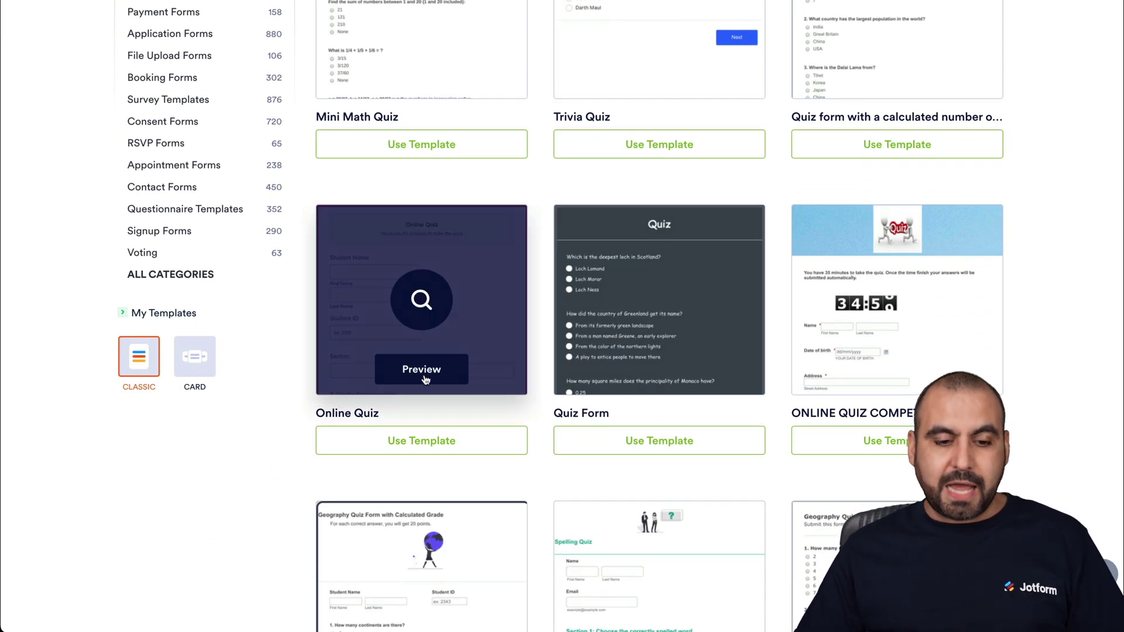
click(421, 370)
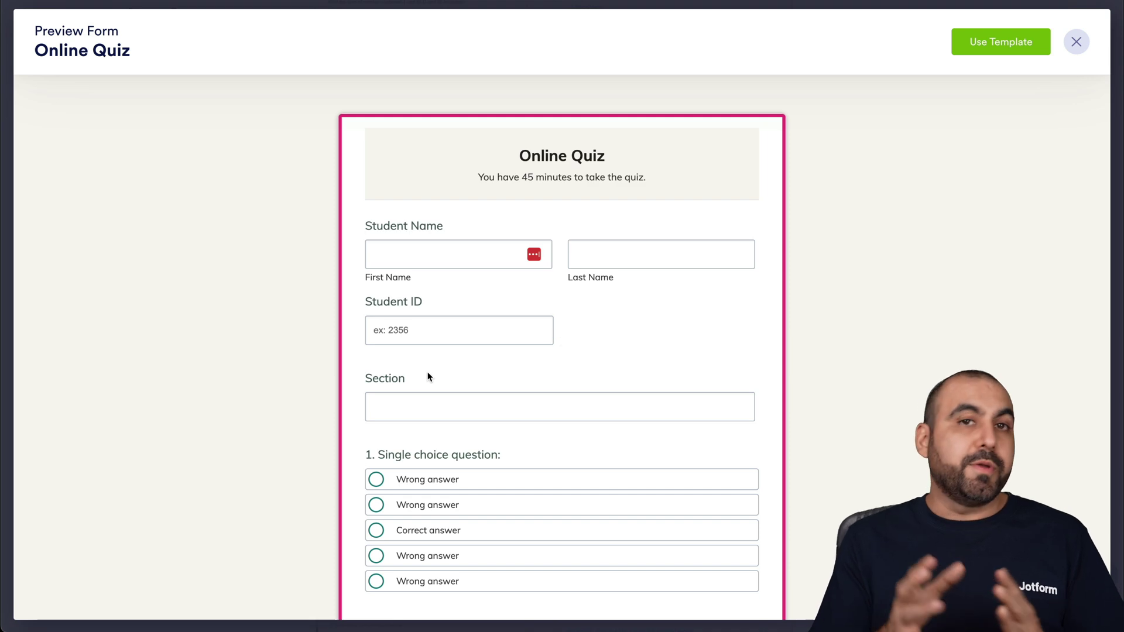
click(428, 258)
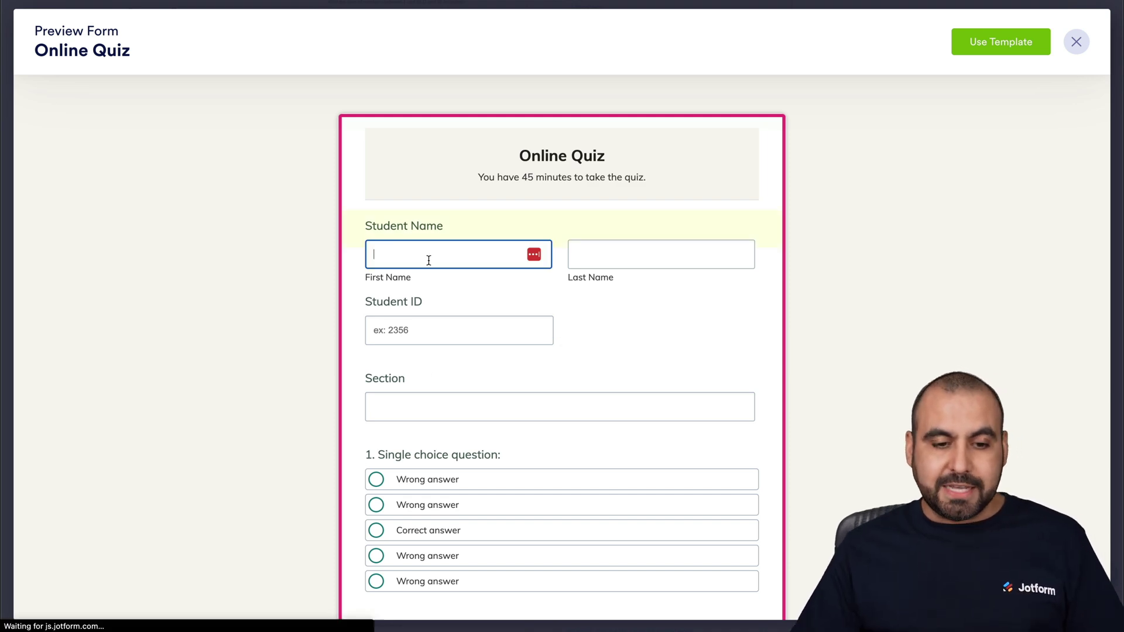
click(621, 259)
click(489, 332)
scroll(579, 349, down, 13)
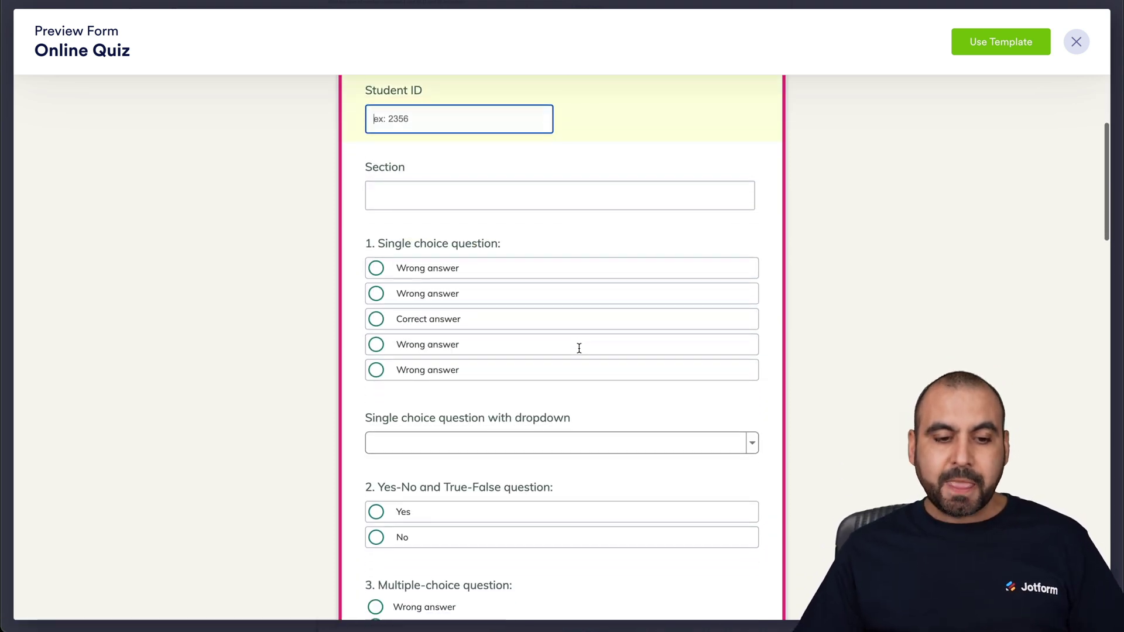
scroll(579, 348, down, 6)
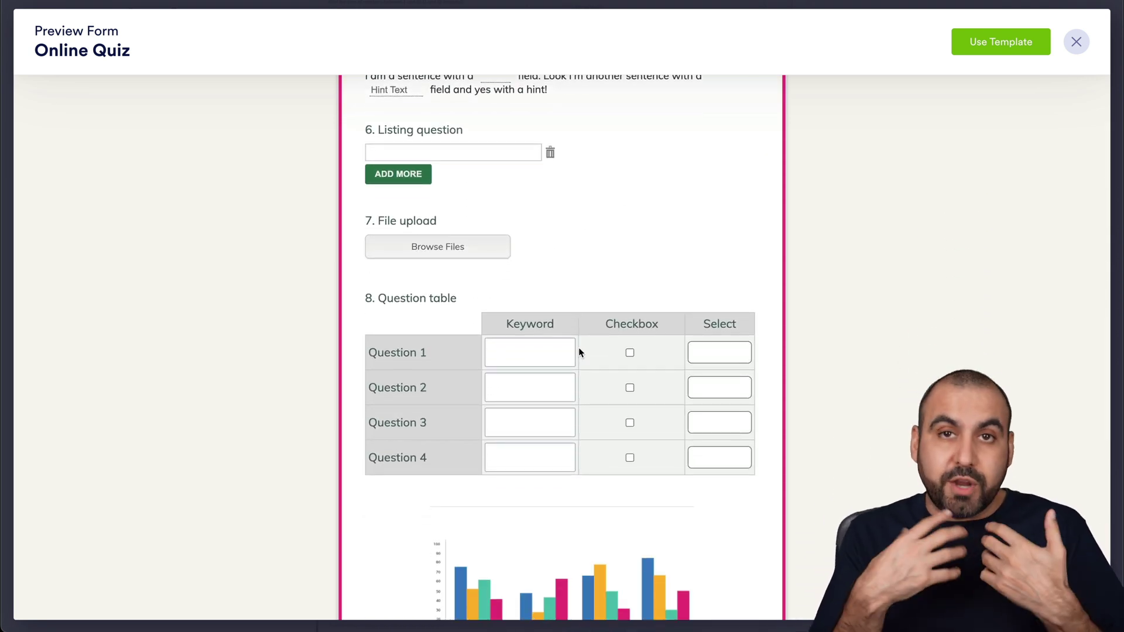
scroll(578, 347, up, 8)
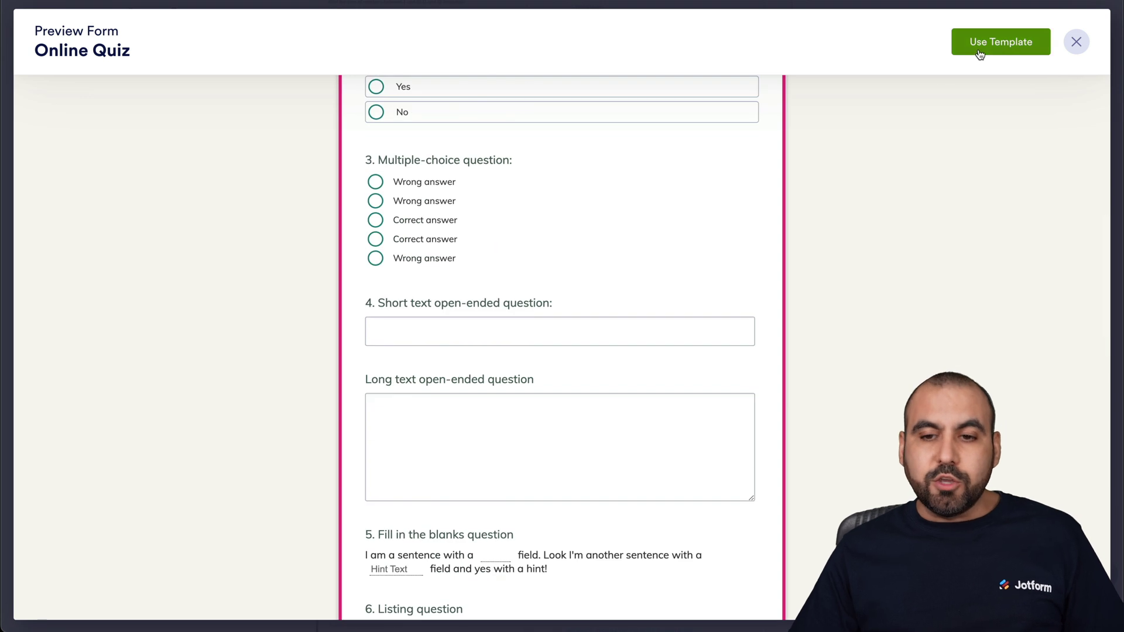
click(1067, 43)
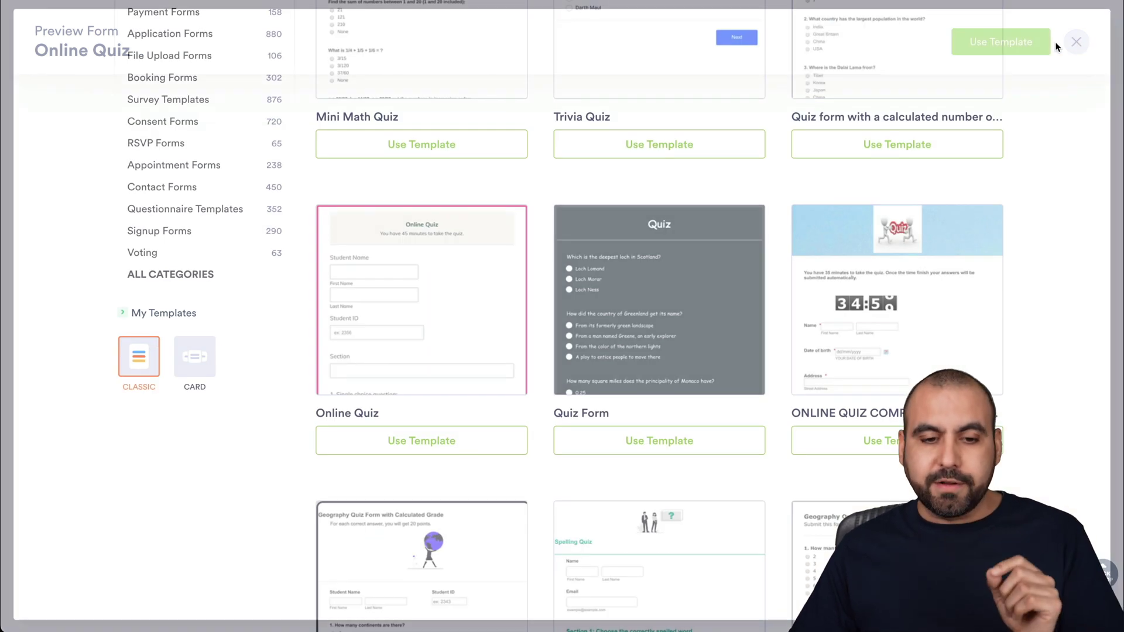
- Compare the Mini Math Quiz preview, then create the form from Online Quiz
scroll(738, 211, up, 2)
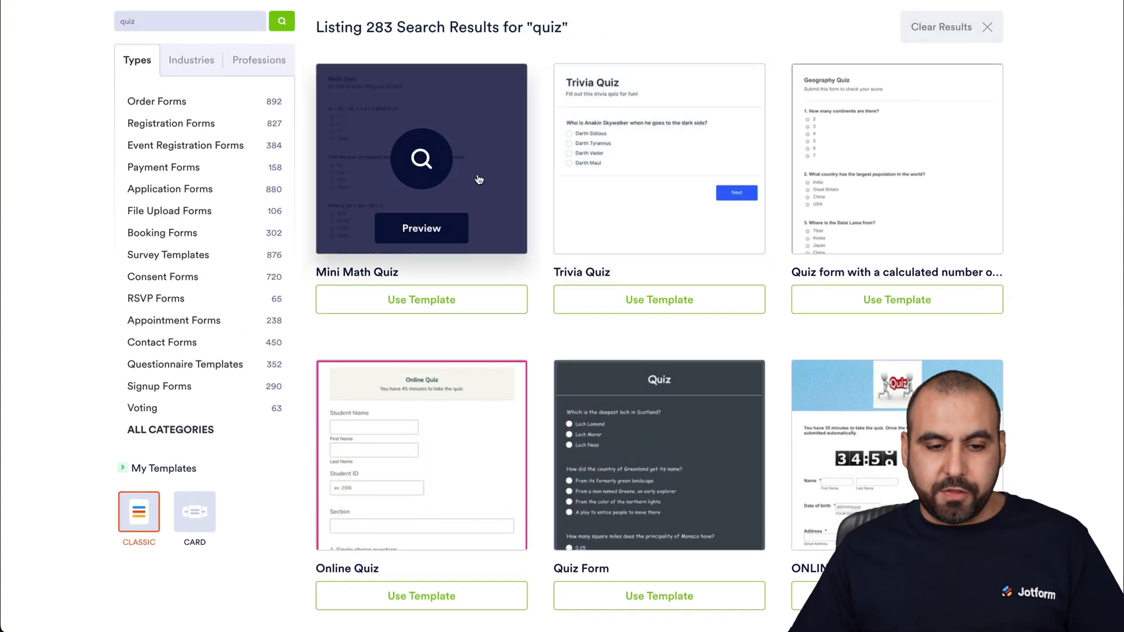
click(478, 177)
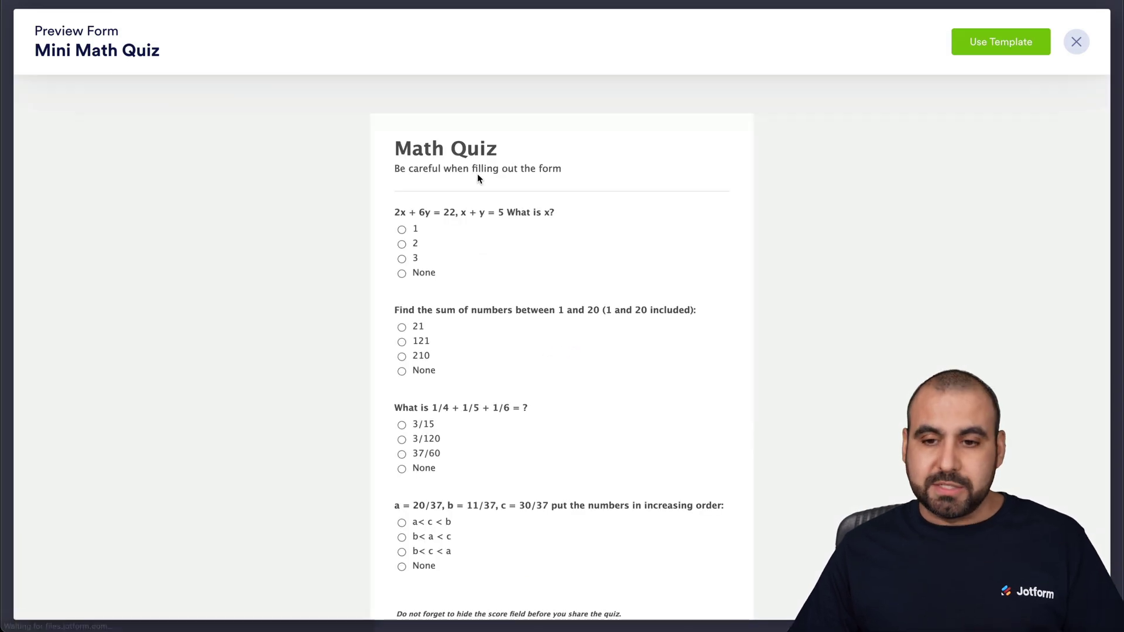
click(1077, 42)
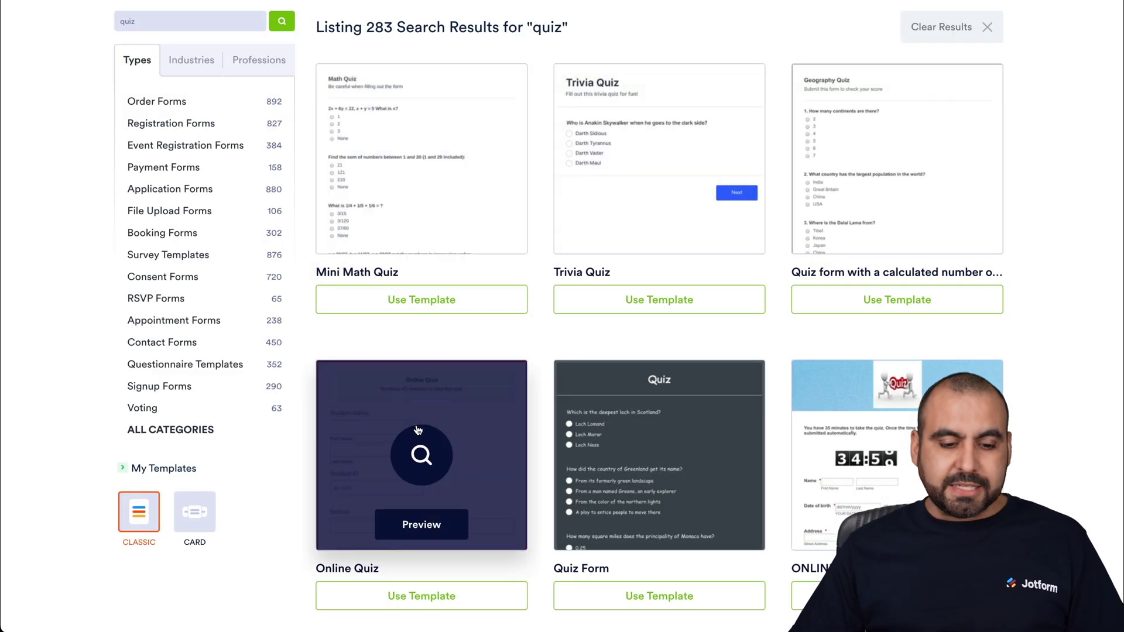
click(463, 461)
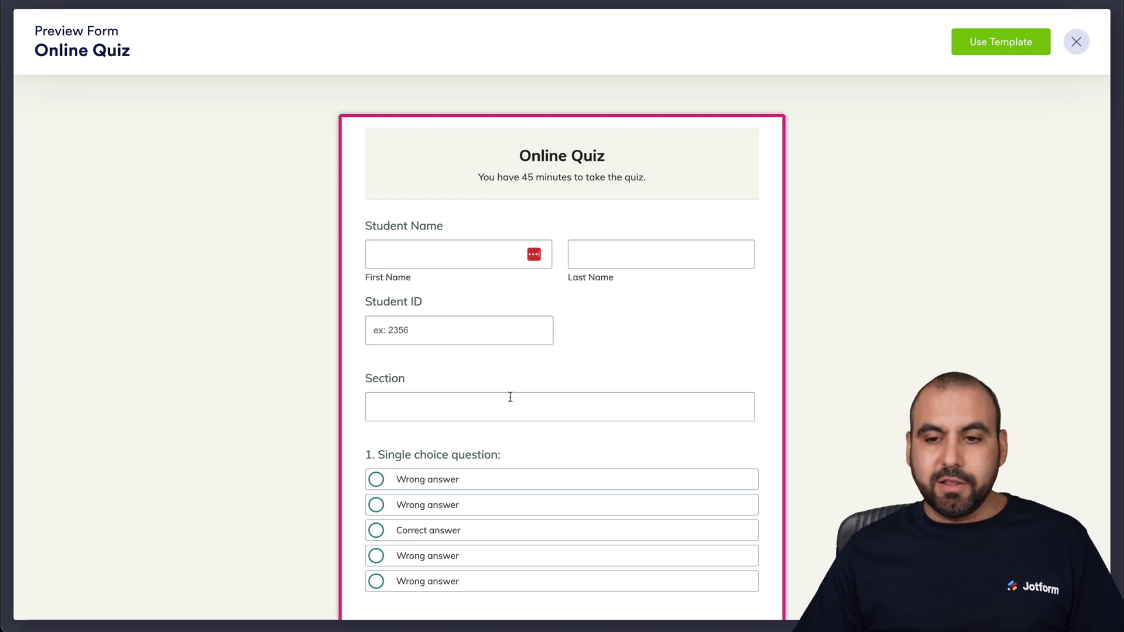
click(981, 50)
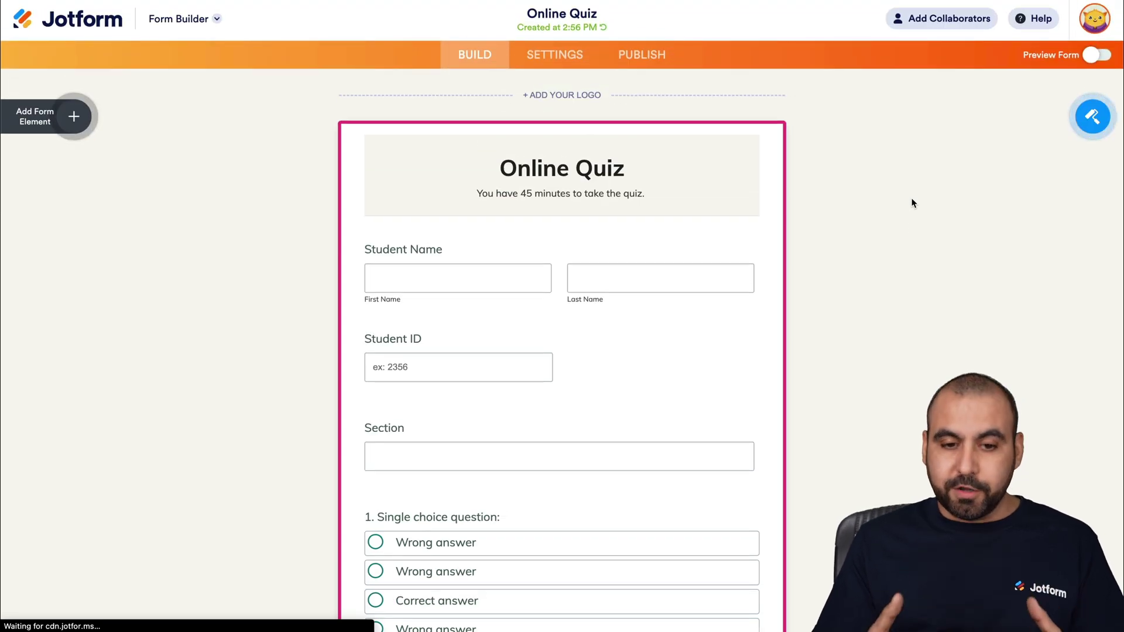
- Inspect the quiz title header, Student Name and Student ID fields in the builder
click(545, 193)
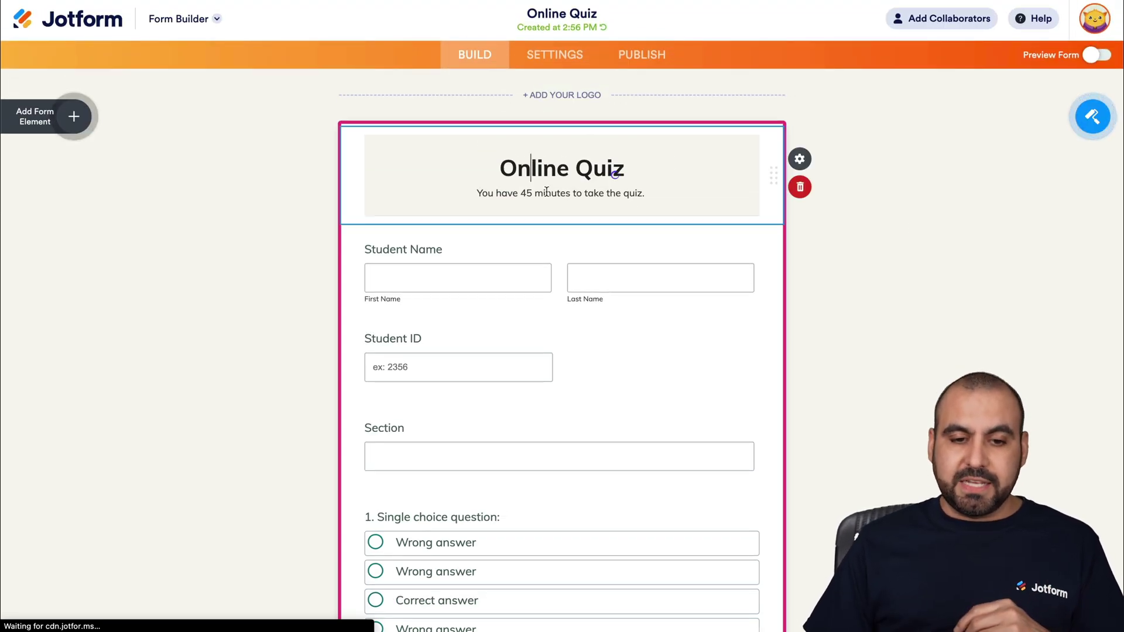
click(497, 270)
click(592, 346)
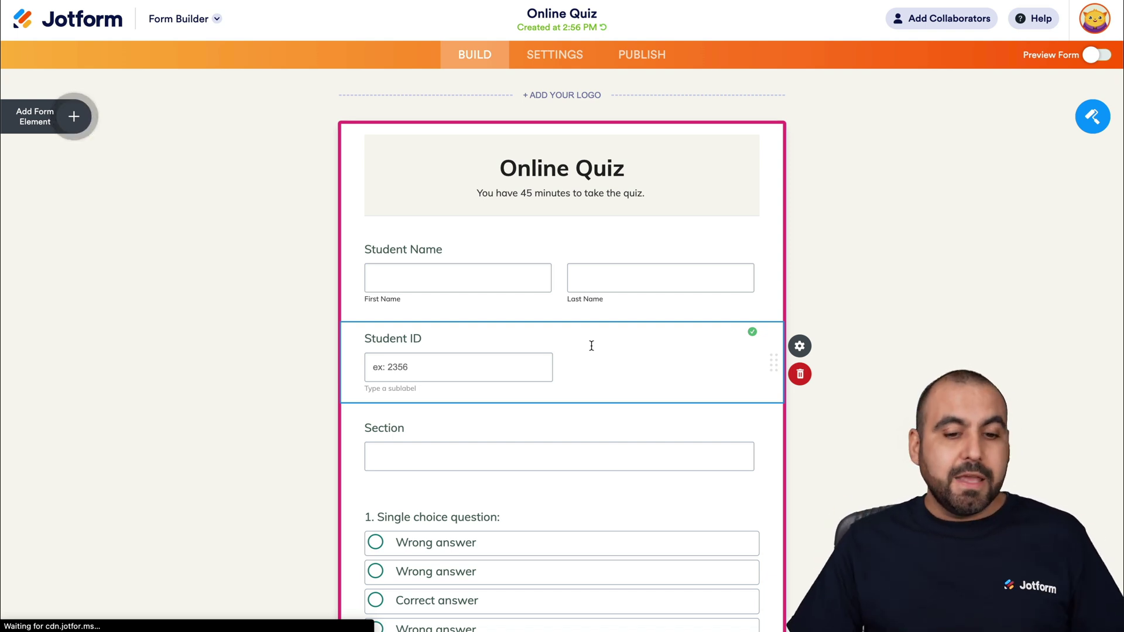
- Open the Form Elements list and bring up the first single choice question's properties
click(73, 117)
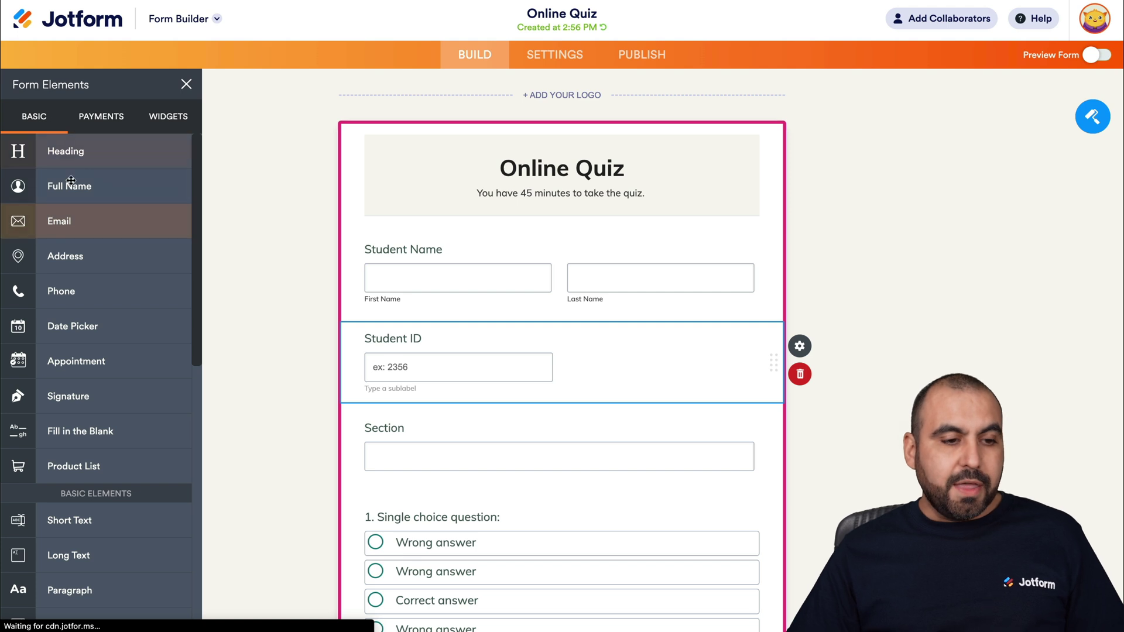
scroll(82, 234, down, 5)
scroll(91, 206, down, 5)
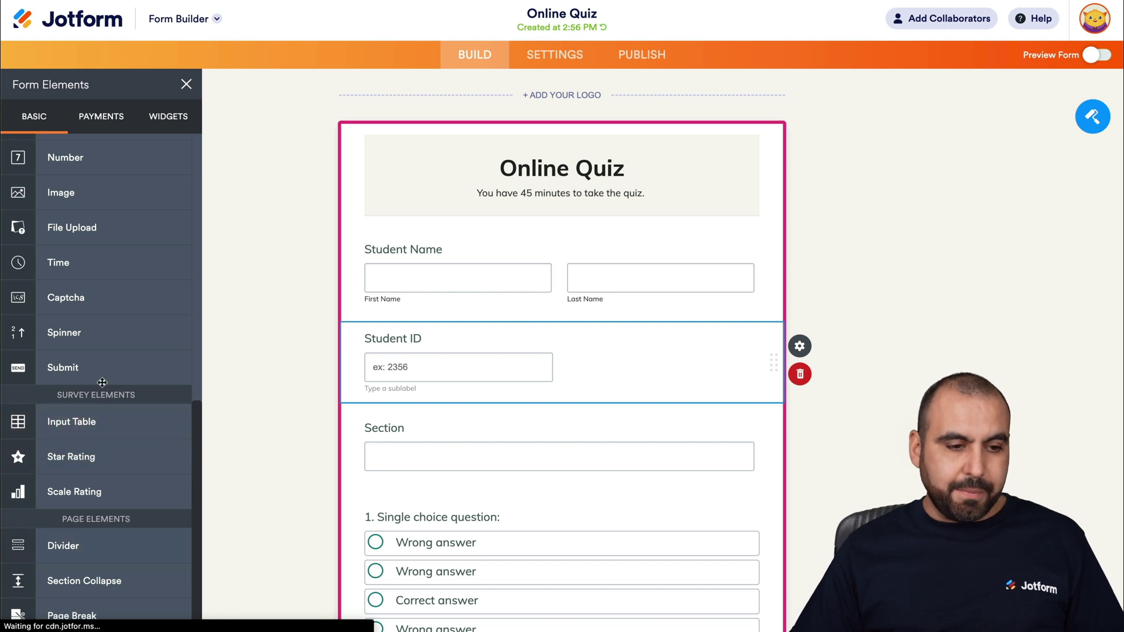
scroll(102, 383, up, 10)
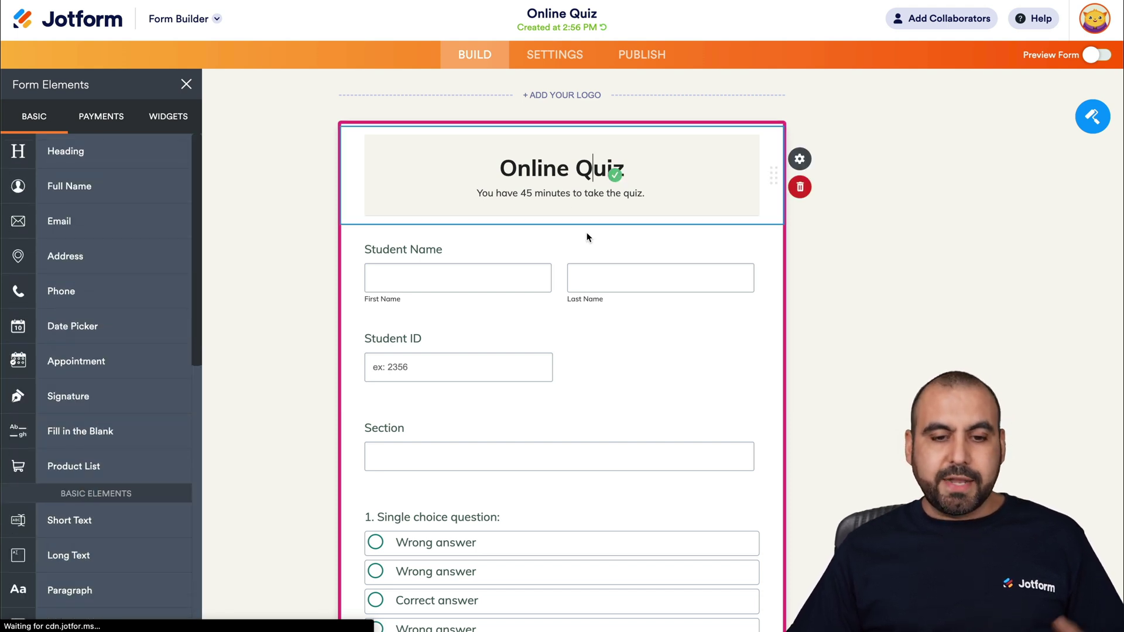
scroll(589, 234, down, 2)
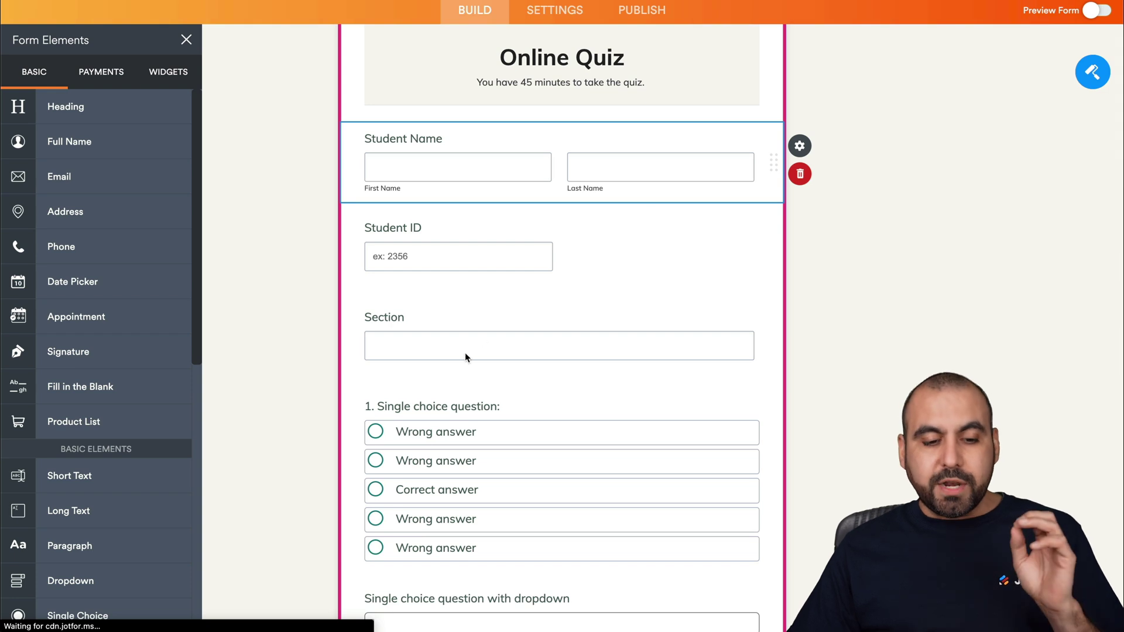
scroll(467, 454, down, 2)
click(502, 338)
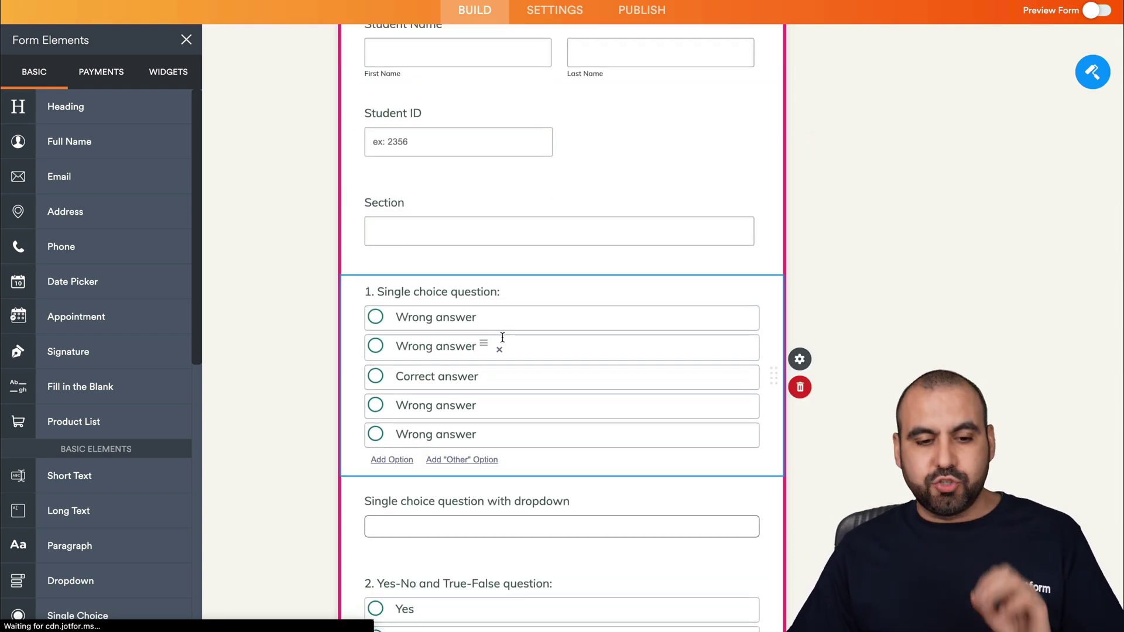
click(797, 361)
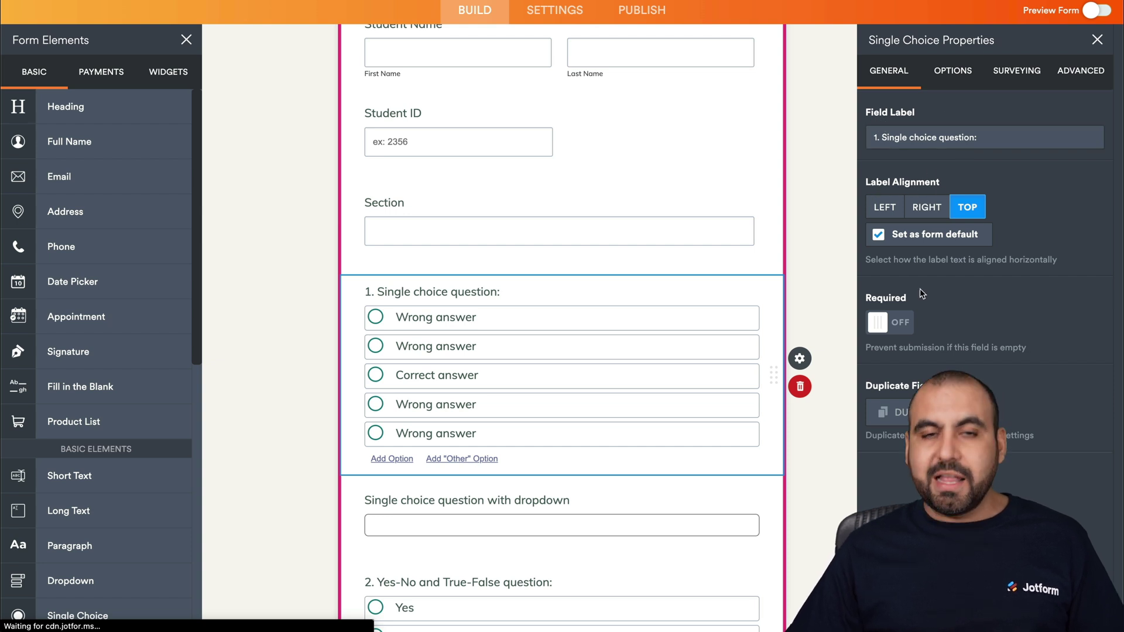
- Look over question 1's answer options, Surveying and Advanced settings, then close the panel
click(953, 73)
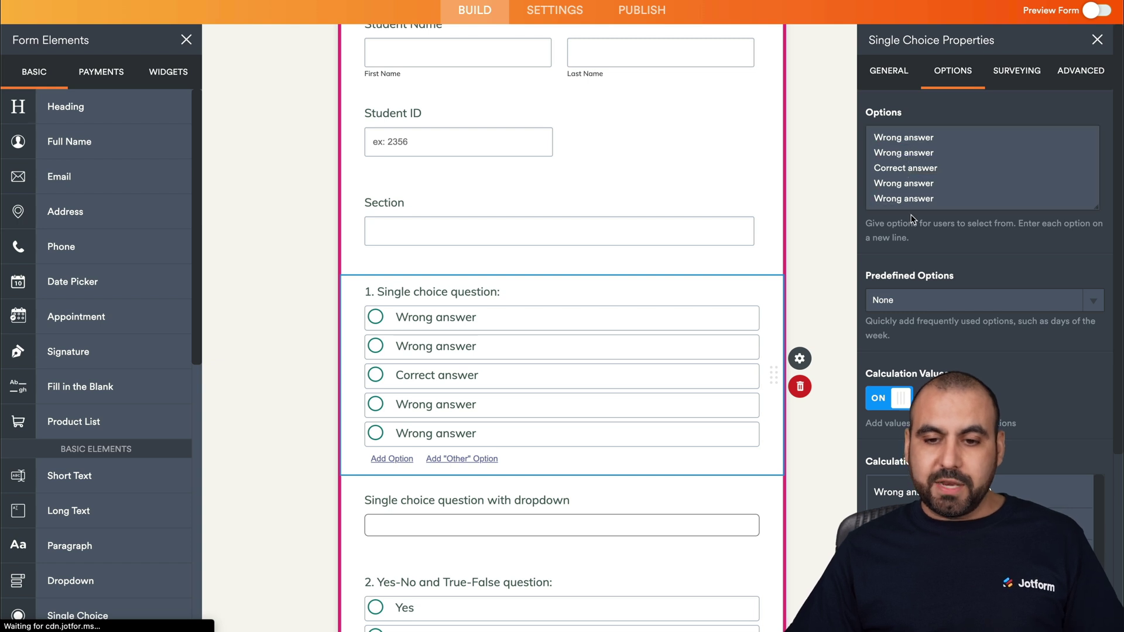
double_click(436, 318)
key(ctrl+a)
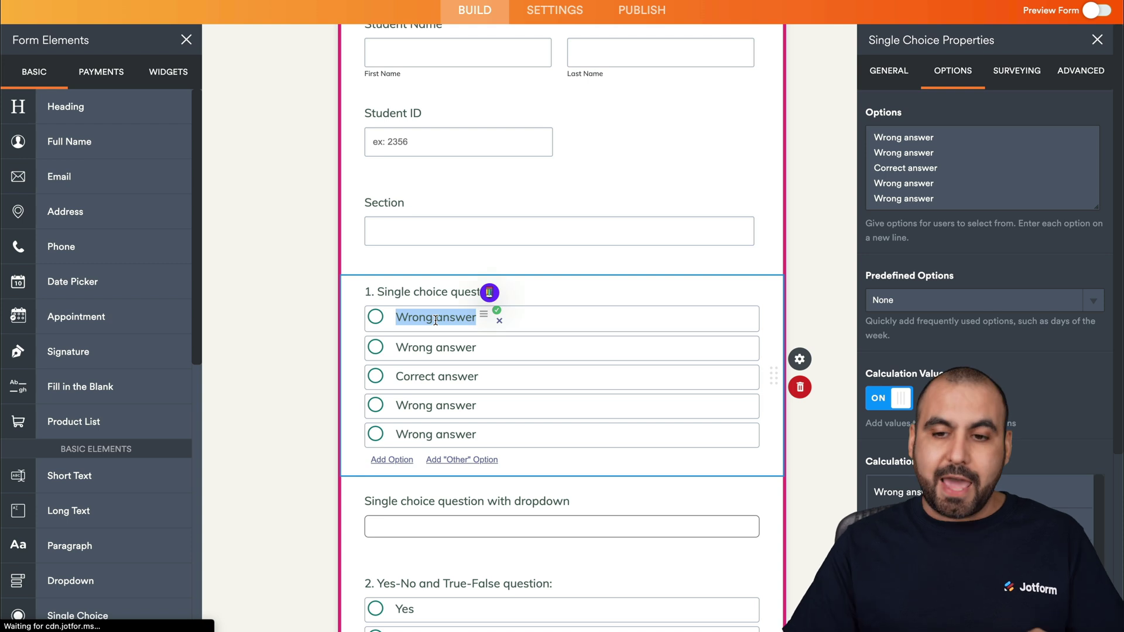
click(1016, 71)
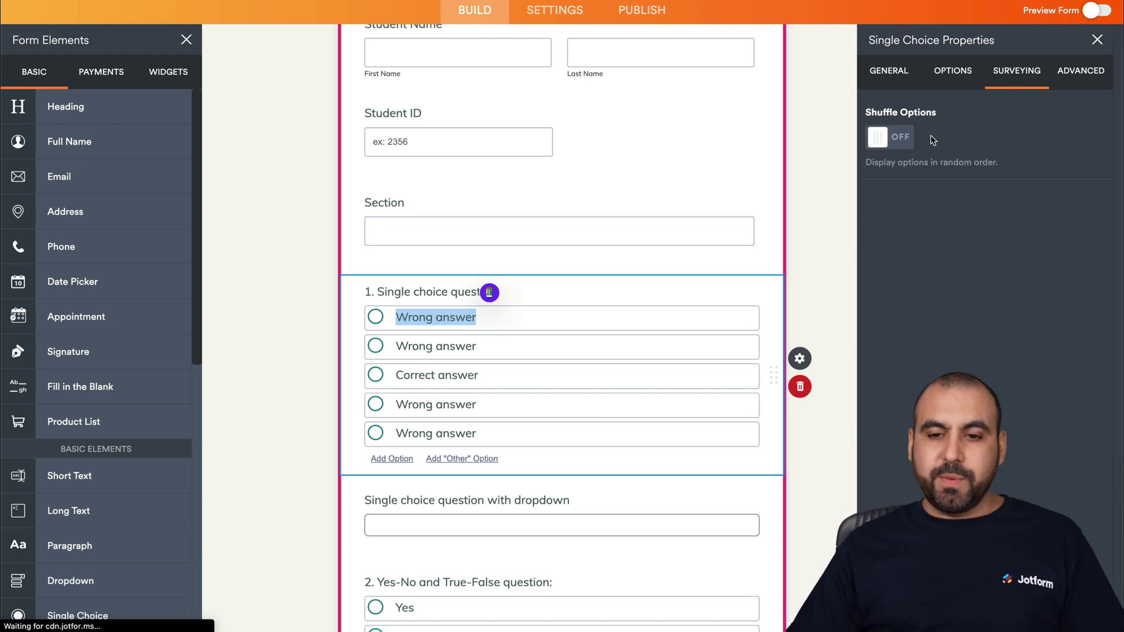
click(1081, 71)
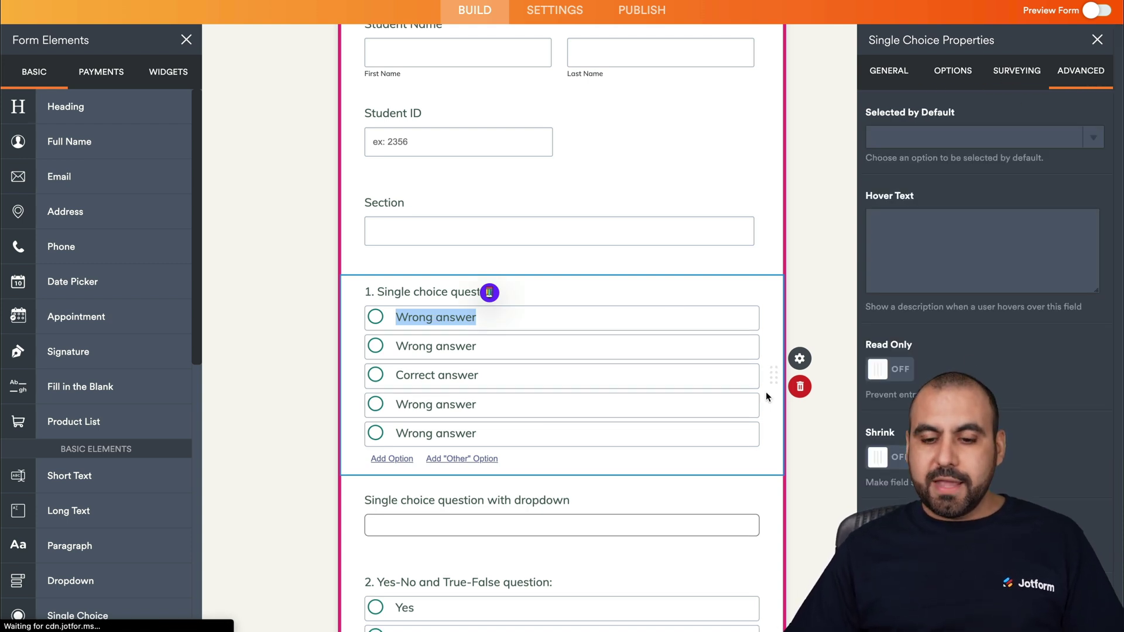
click(827, 251)
scroll(827, 251, up, 4)
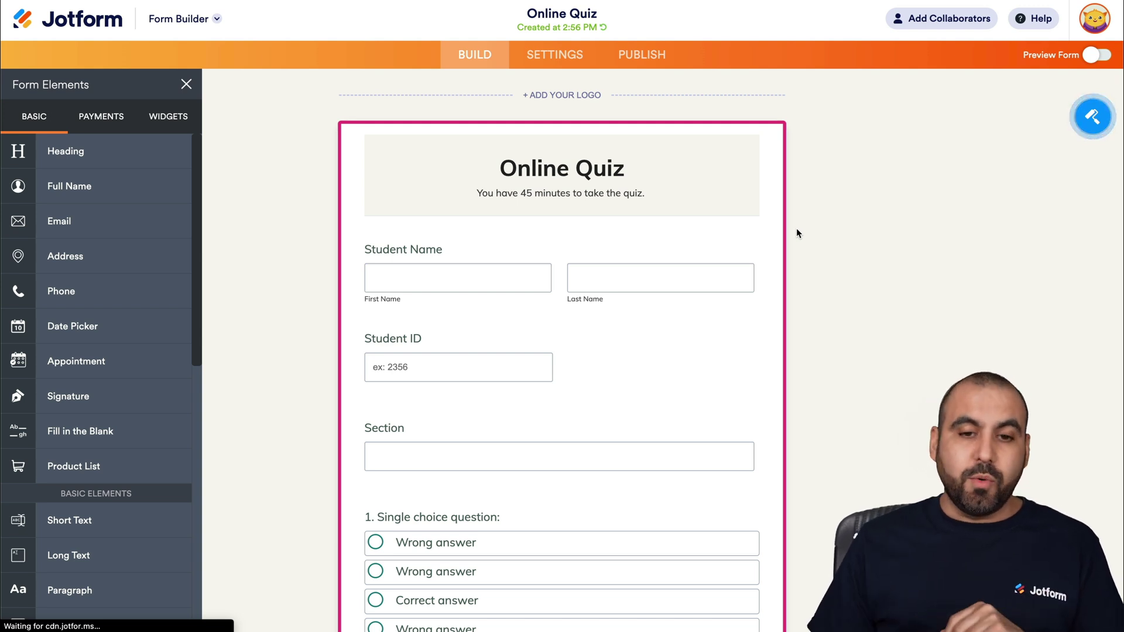
- Copy the Shopify embed code from Publish > Platforms and move to the Shopify admin
click(638, 56)
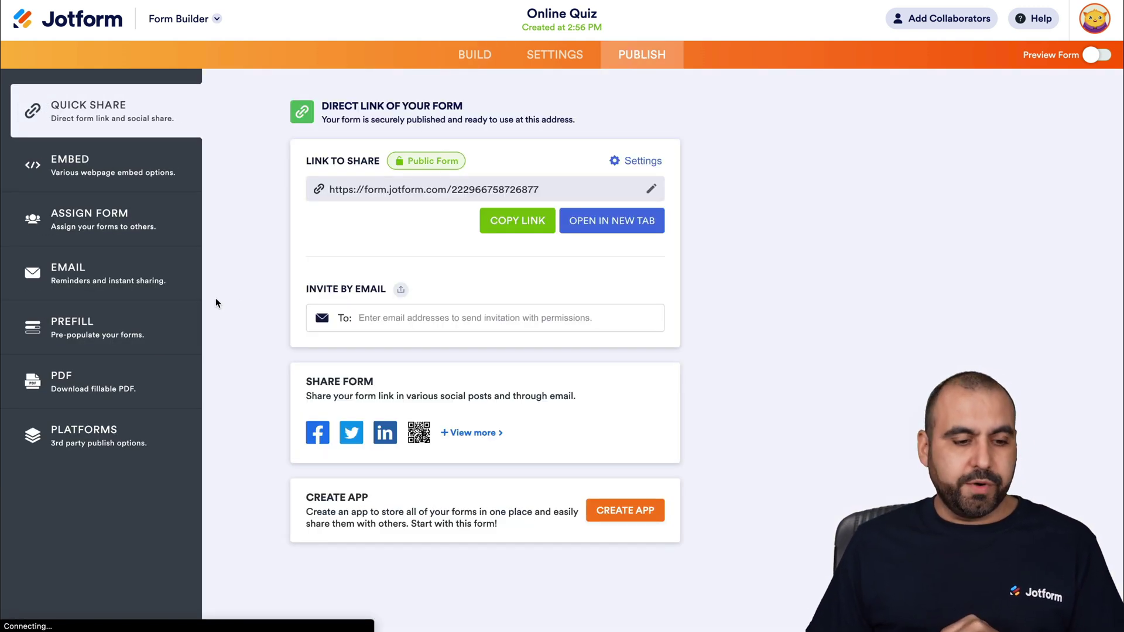
click(79, 454)
click(447, 144)
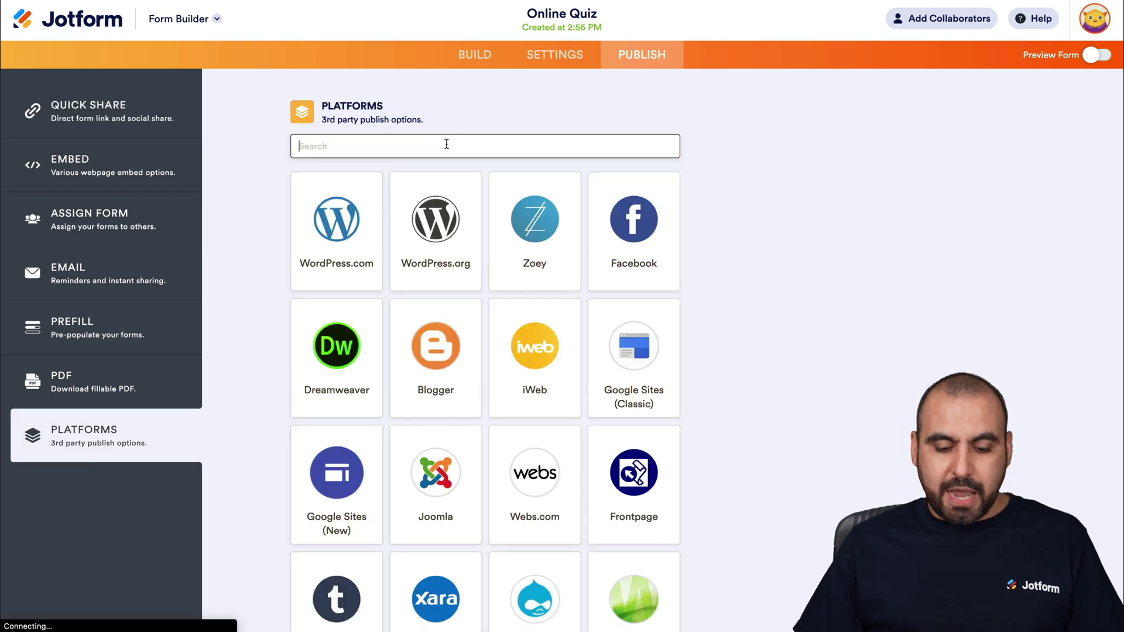
text(shopify)
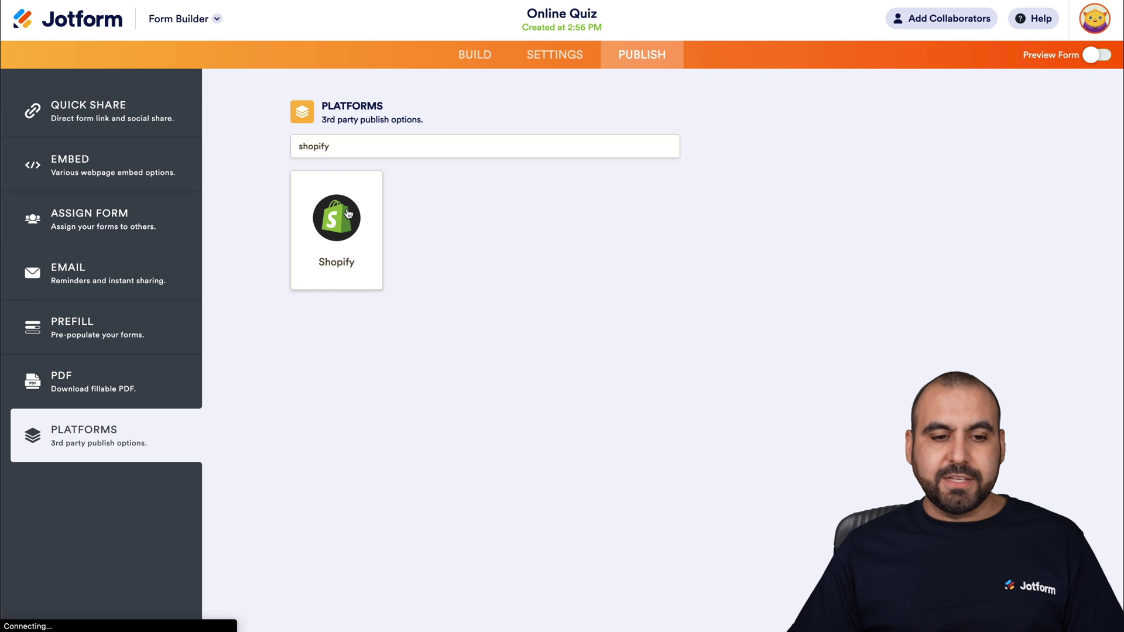
click(346, 209)
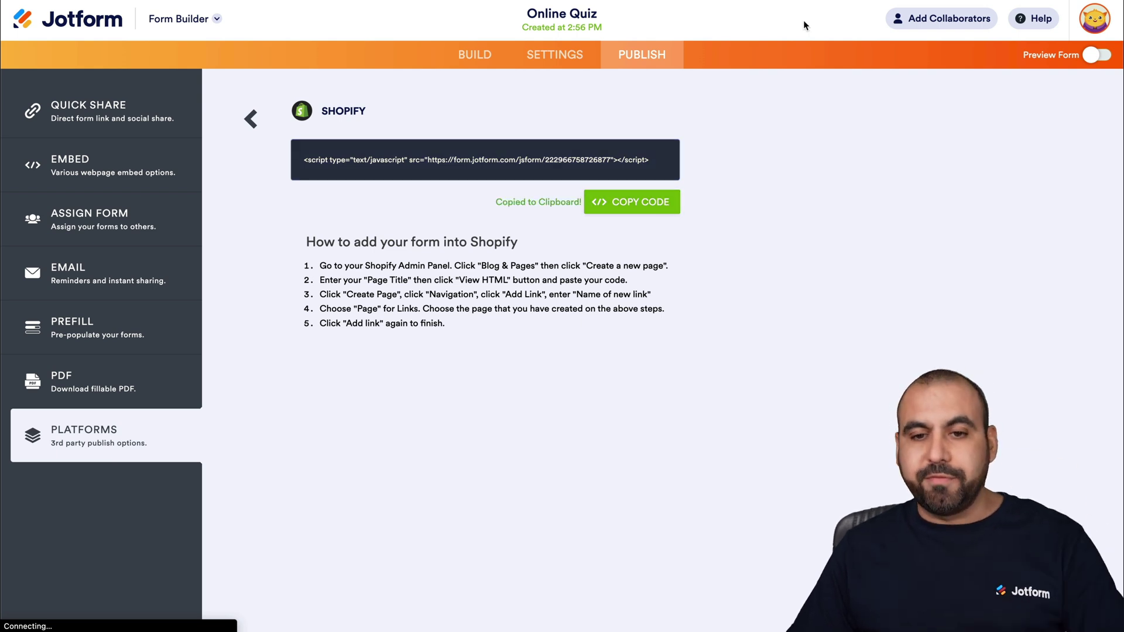
click(809, 1)
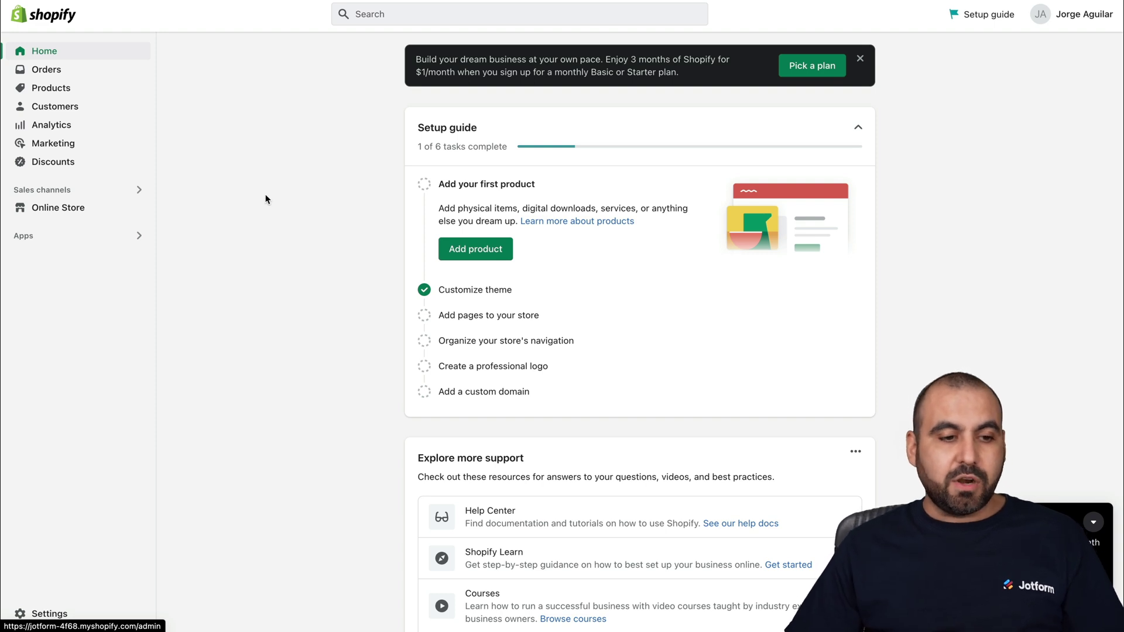
- Browse the Online Store themes and theme library, then go to the Pages list
click(62, 210)
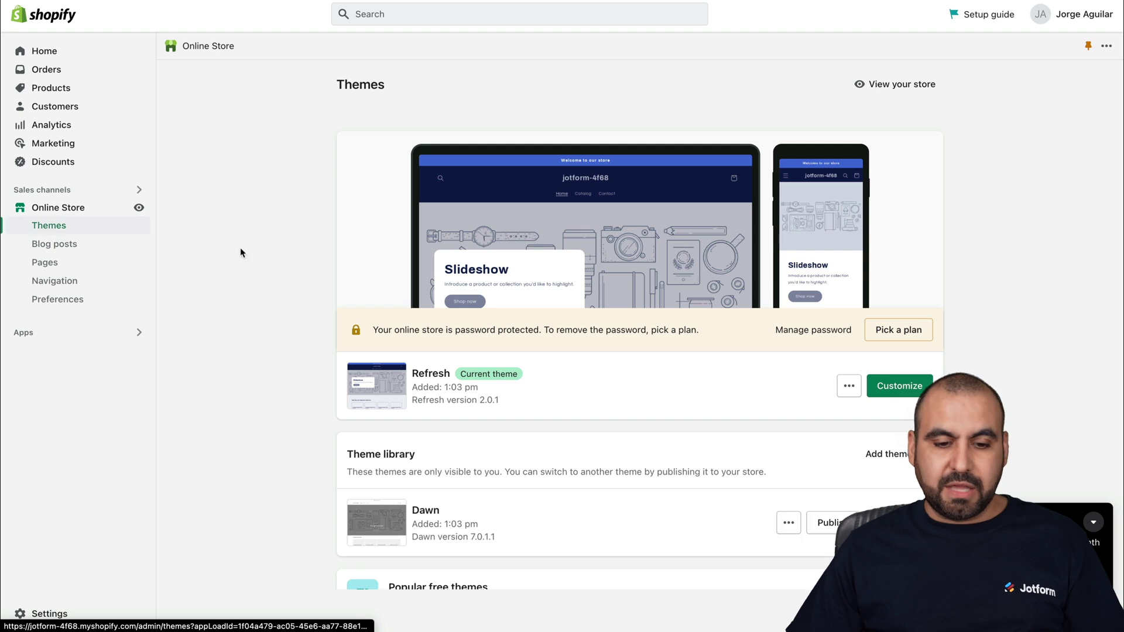
scroll(569, 430, down, 5)
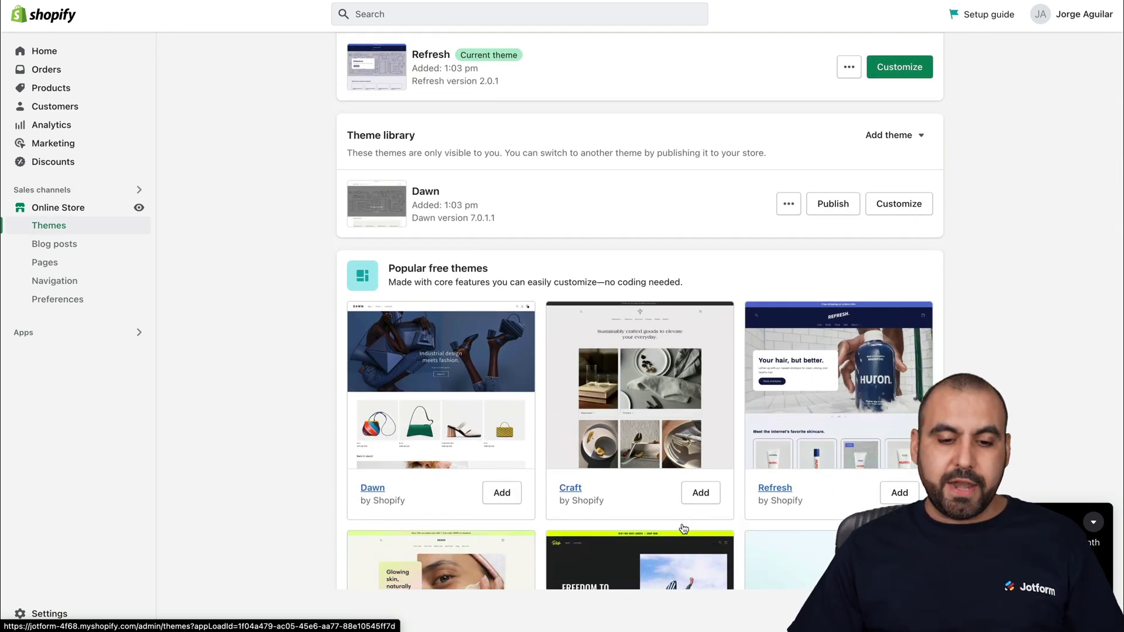
scroll(680, 346, up, 5)
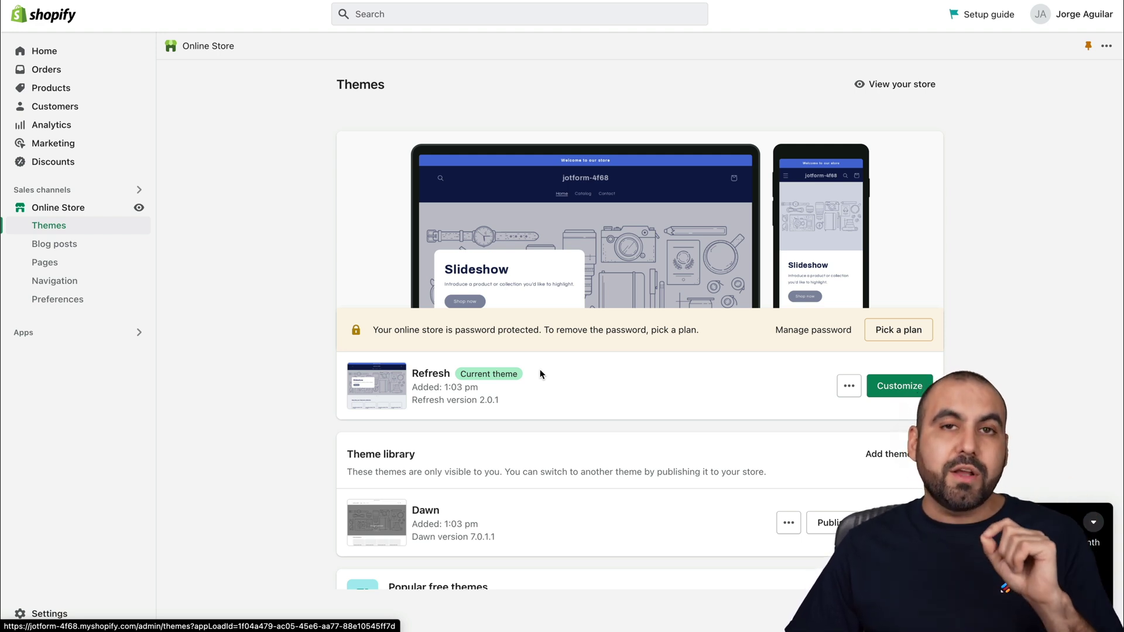
click(54, 269)
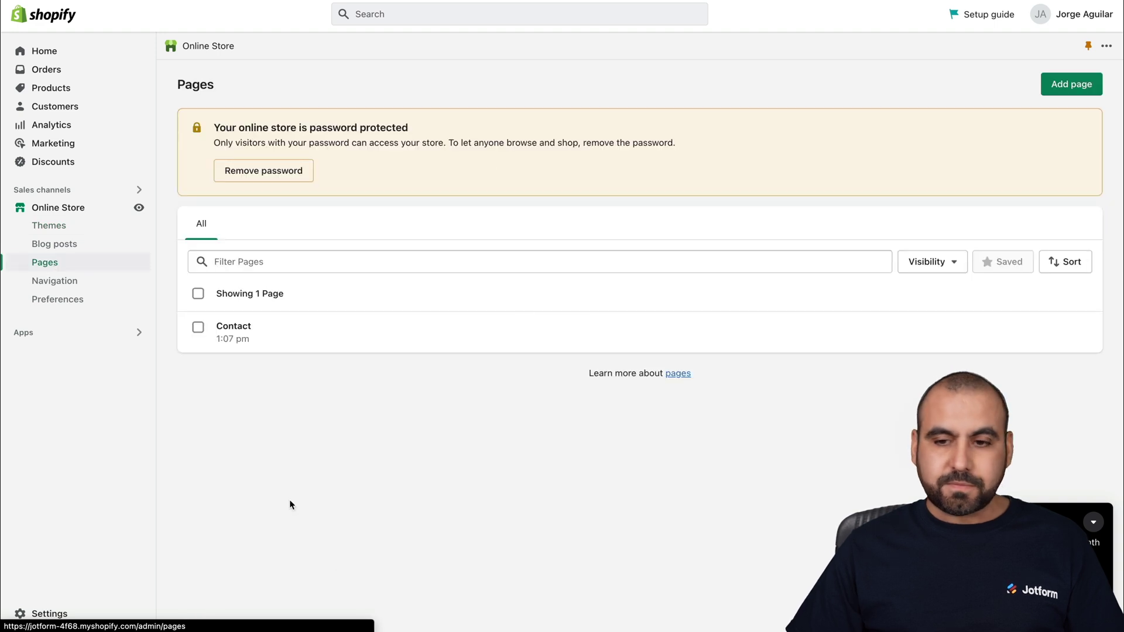
- Add a page titled 'Quiz' and paste the Jotform embed script into its HTML view
click(1088, 85)
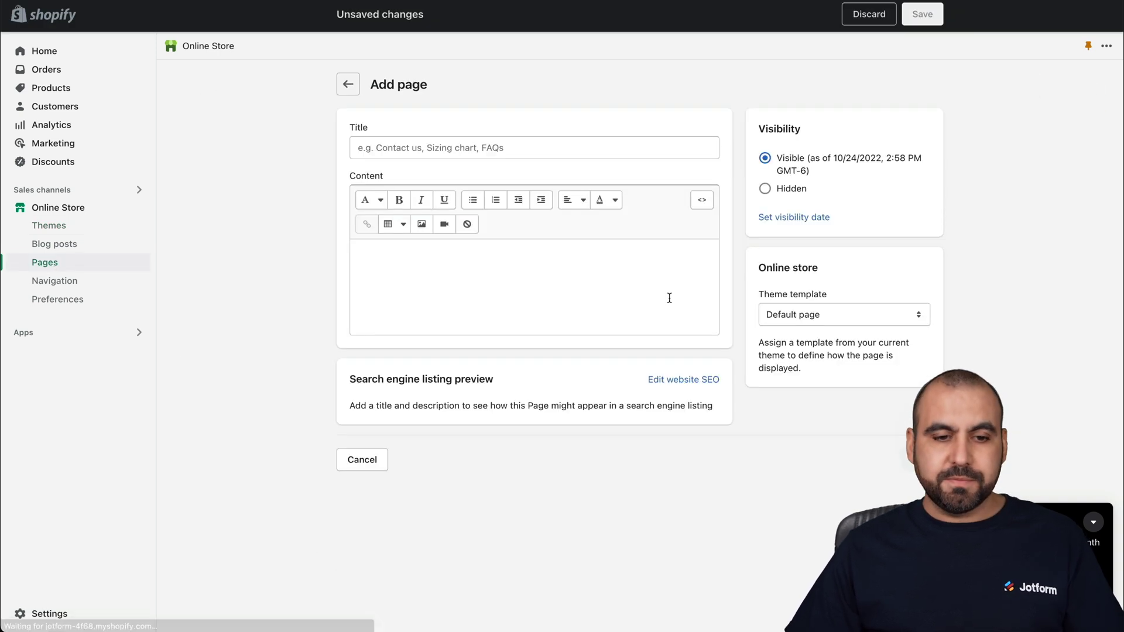
click(417, 148)
text(QUiz)
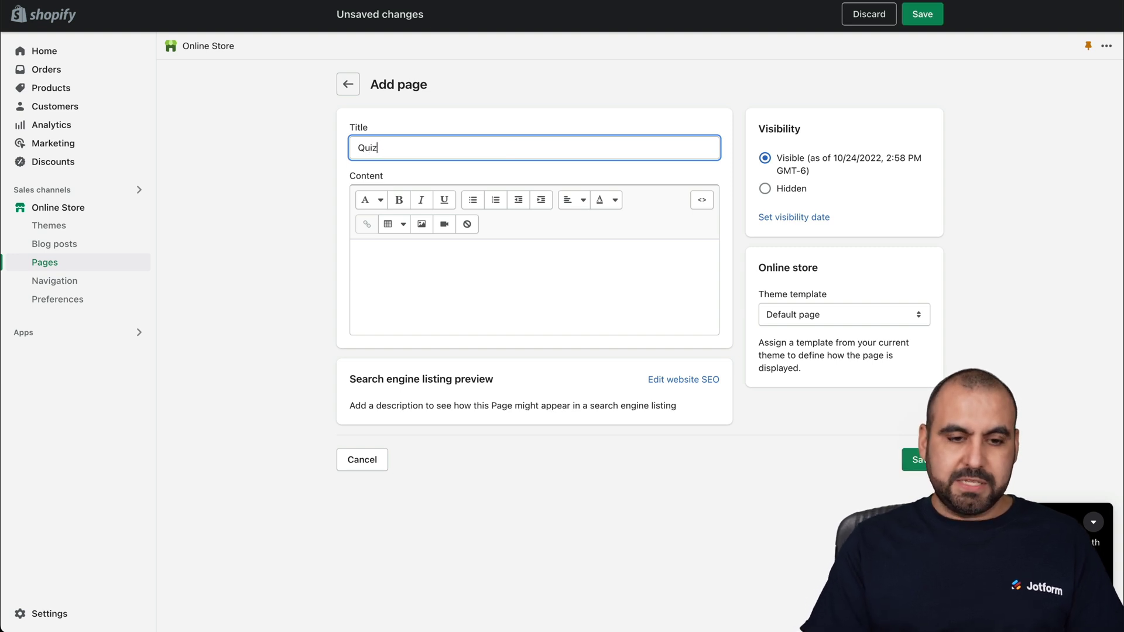
click(577, 264)
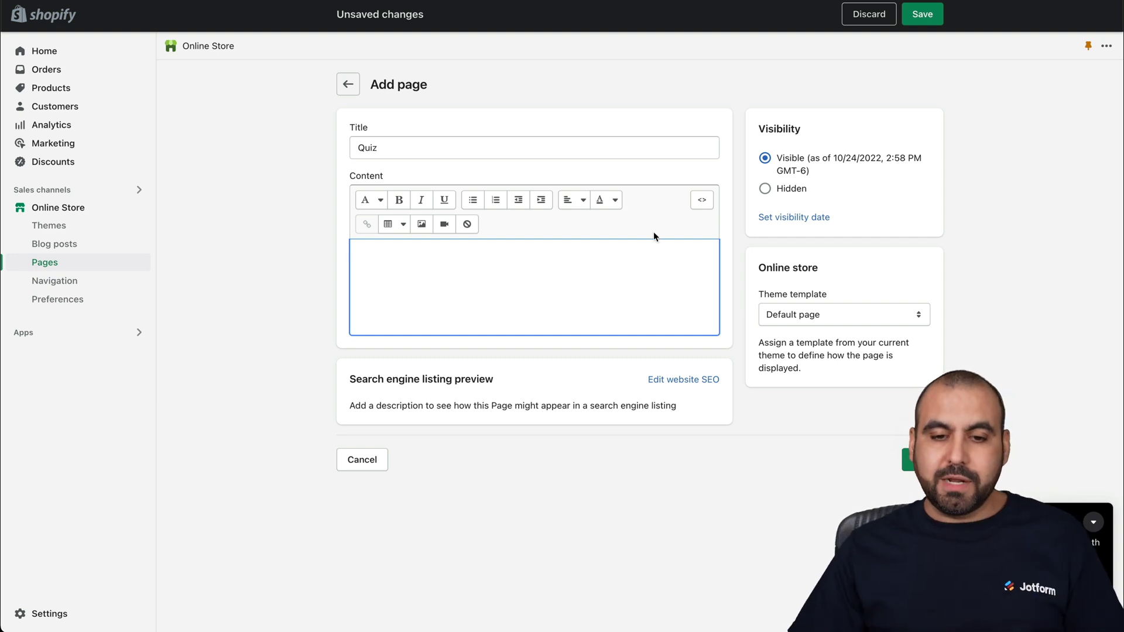
click(703, 201)
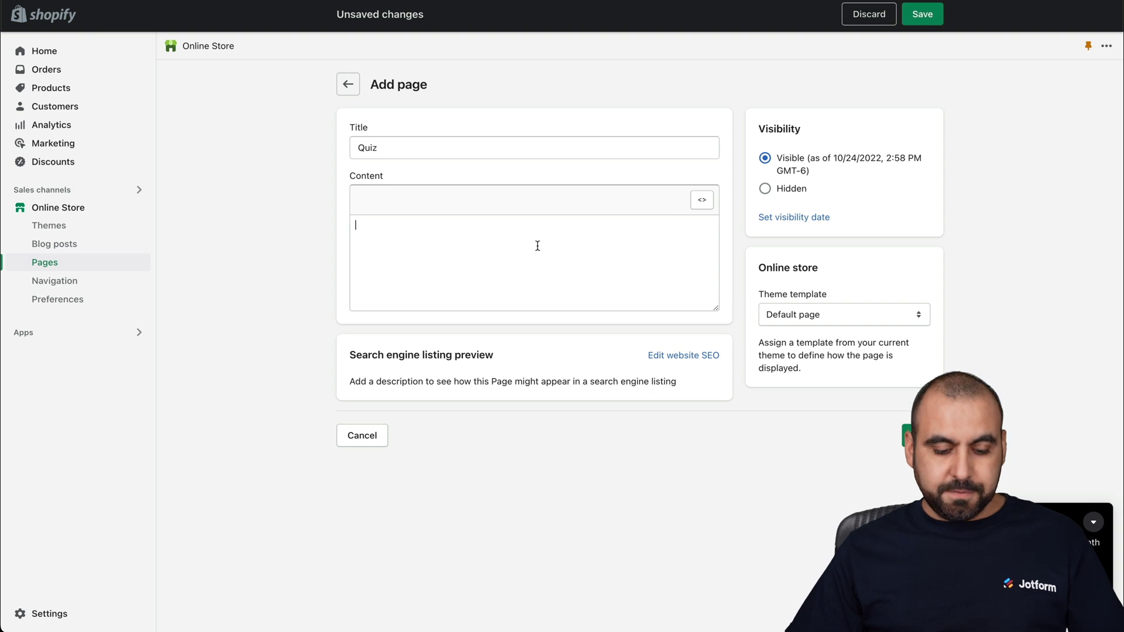
key(ctrl+v)
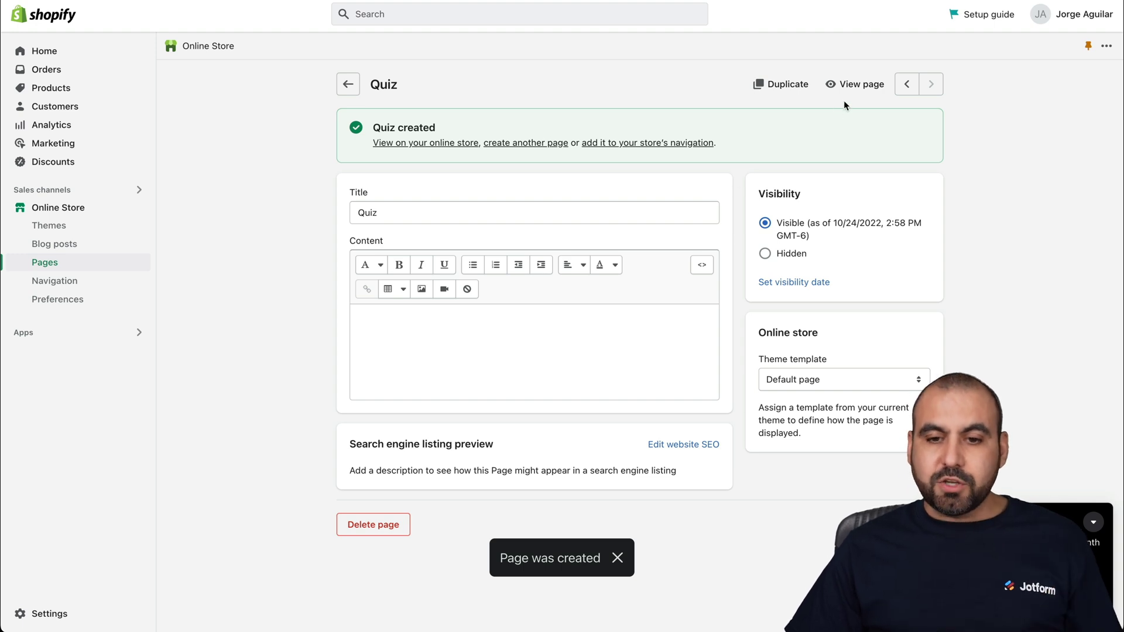
- View the live Quiz page's embedded form, then look over the store home page
click(426, 142)
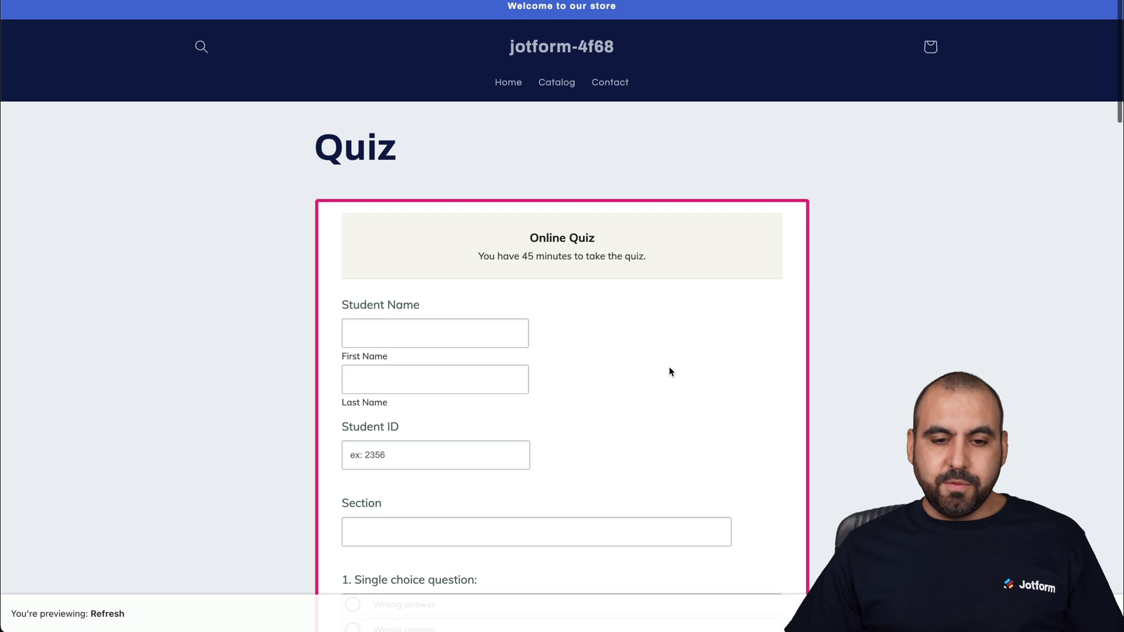
scroll(671, 372, down, 15)
scroll(671, 373, down, 4)
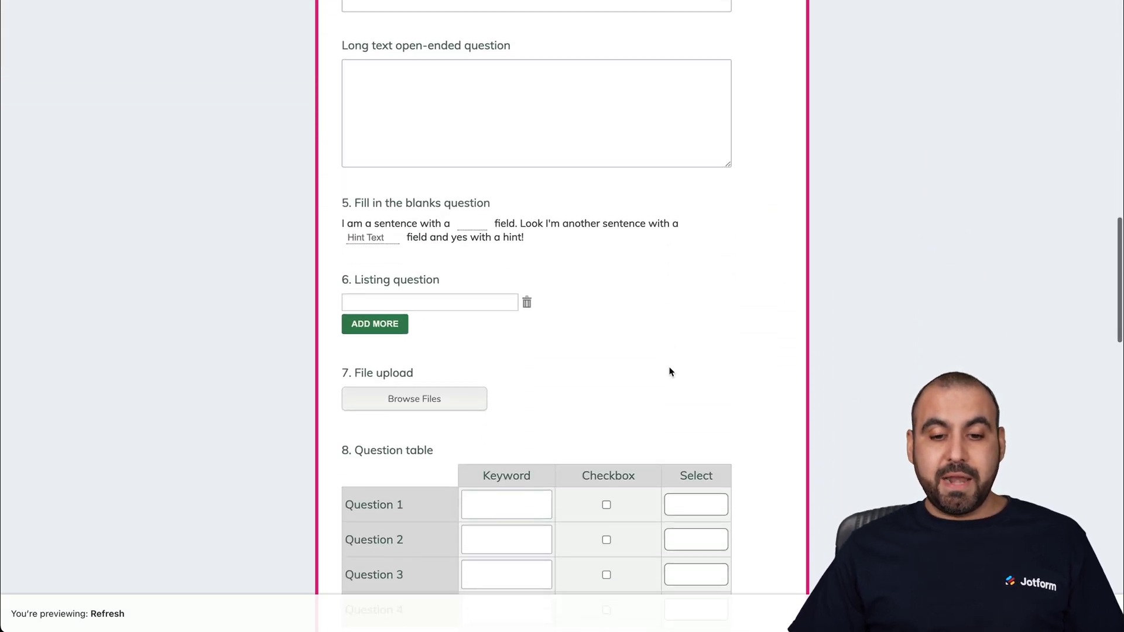
scroll(671, 372, up, 20)
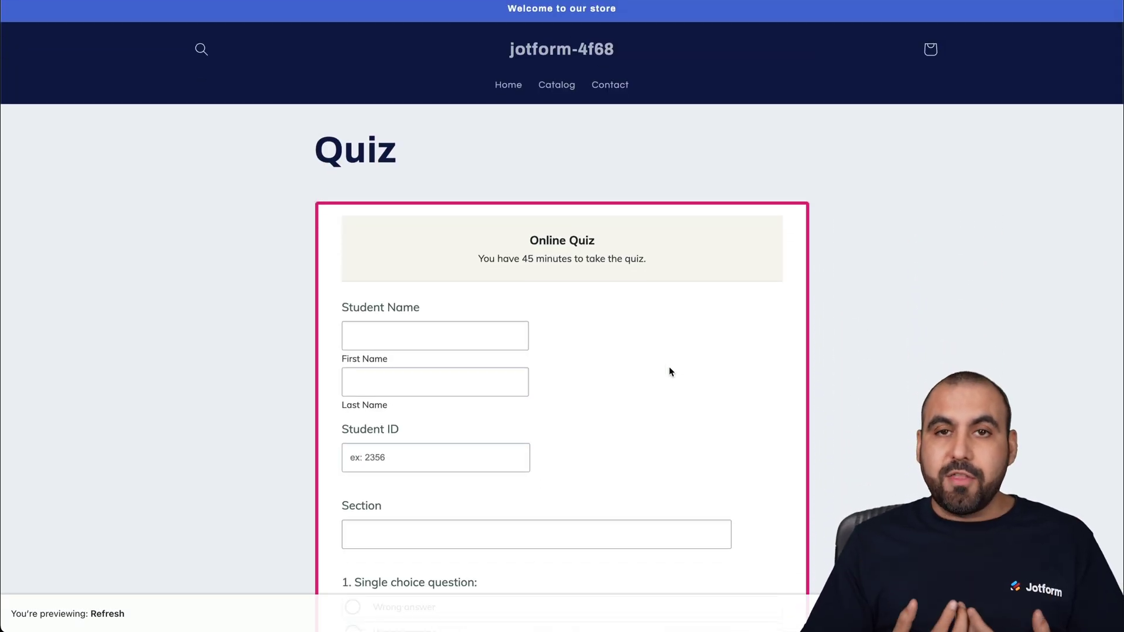
click(543, 53)
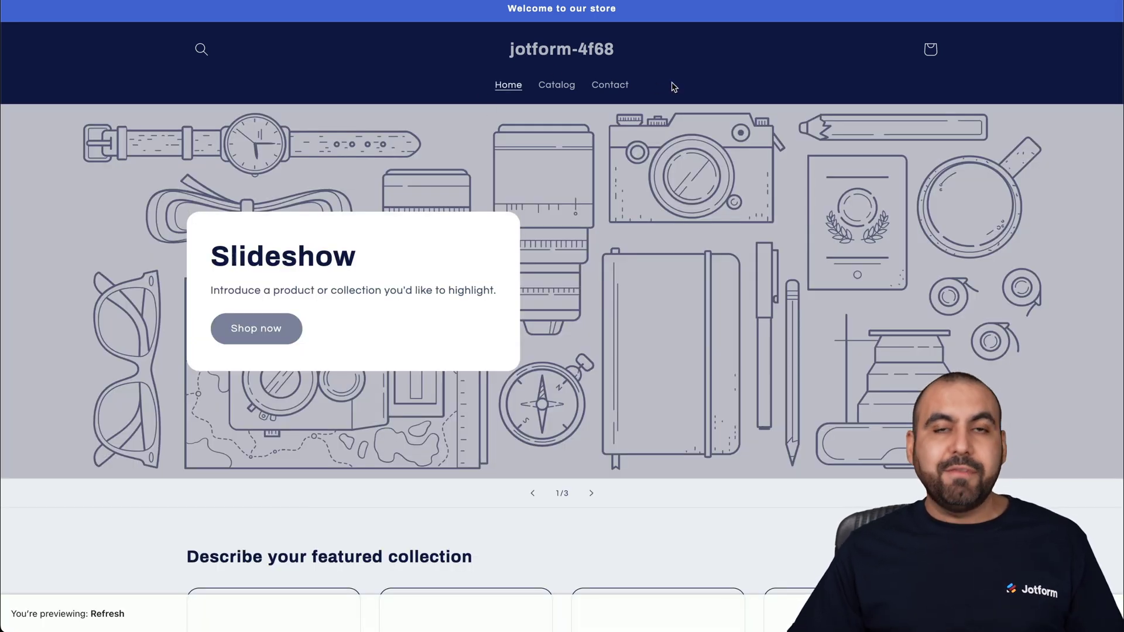
scroll(342, 354, down, 7)
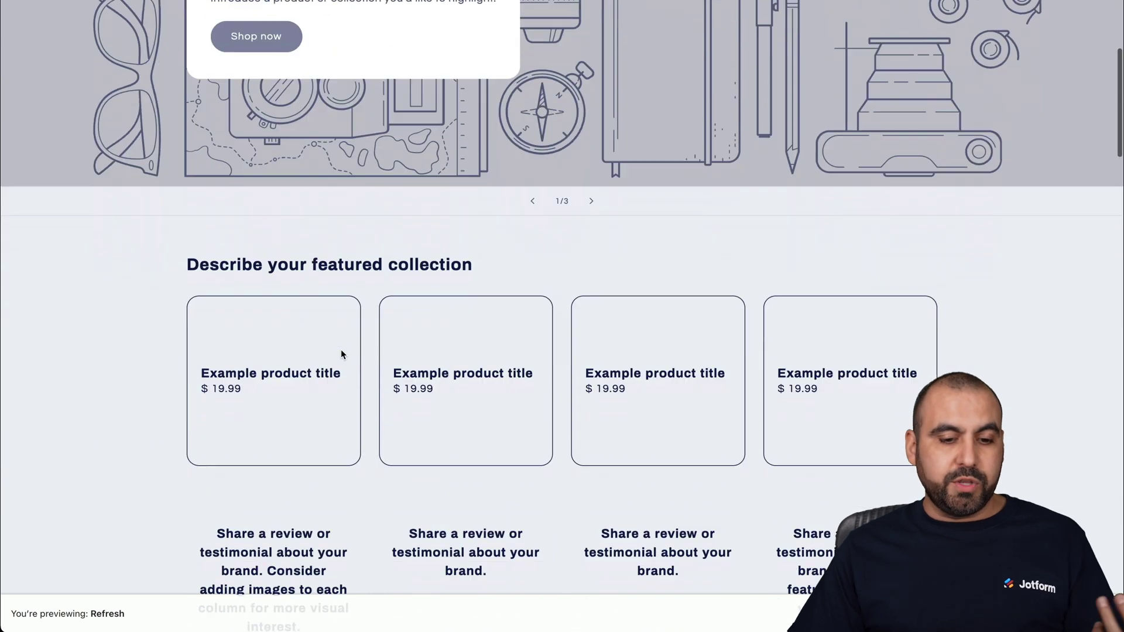
scroll(552, 316, up, 7)
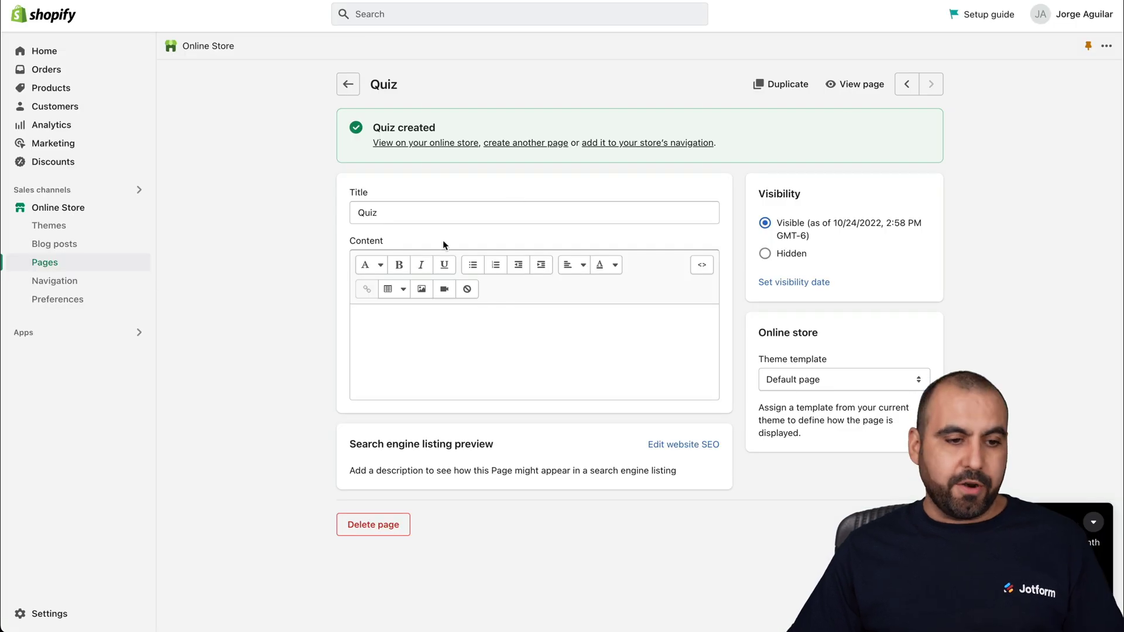
- Add a Main menu item linked to the Quiz page
click(54, 281)
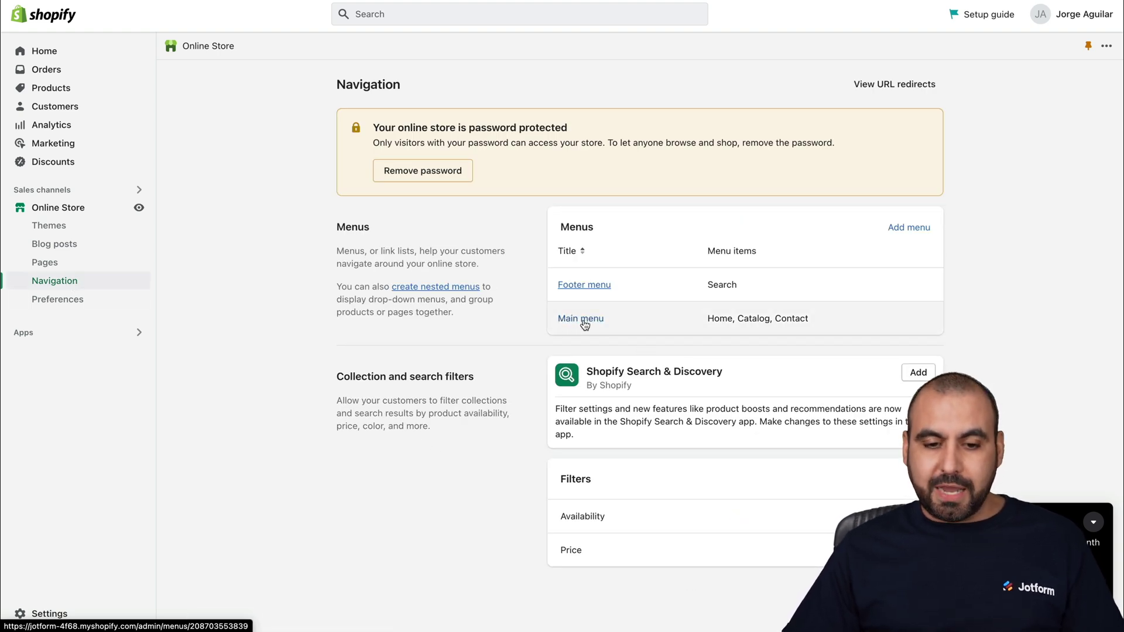
click(583, 319)
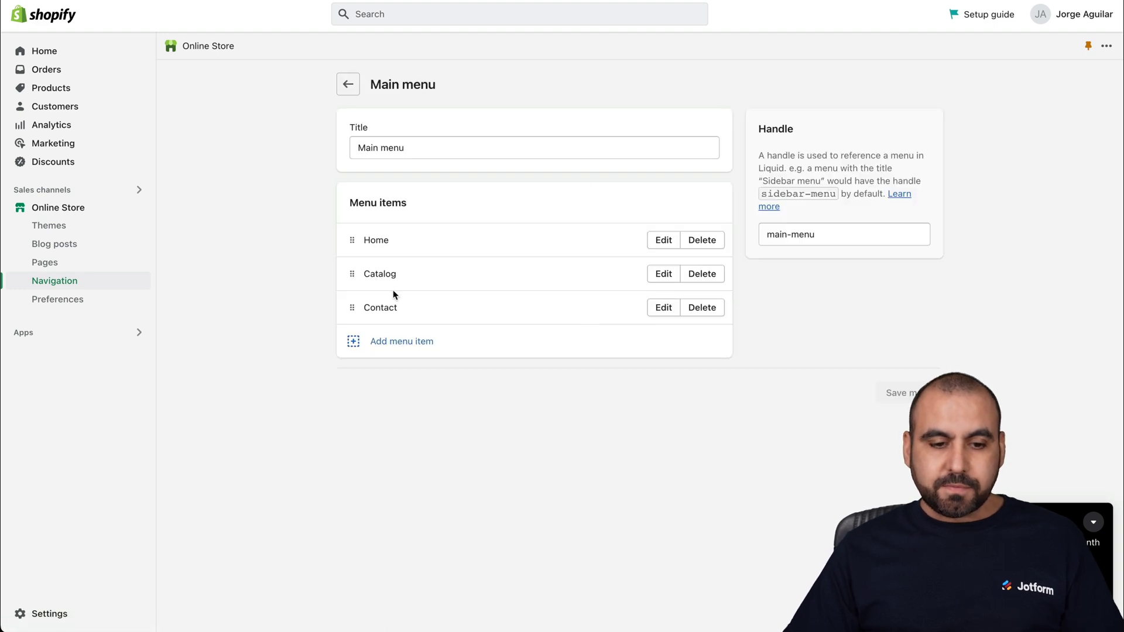
click(394, 344)
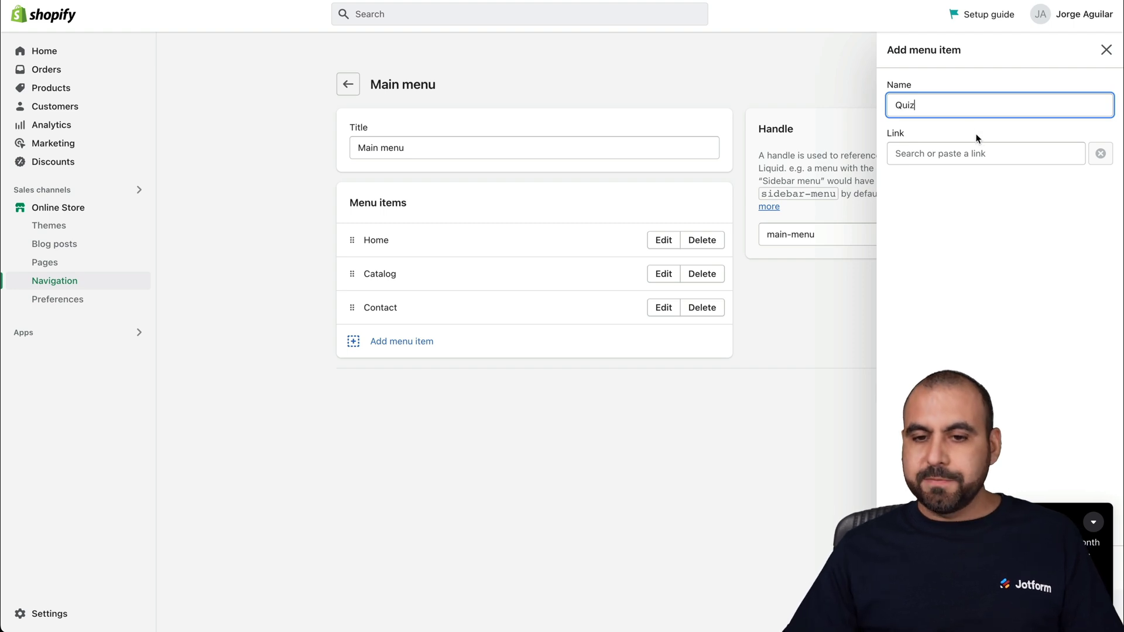
click(978, 150)
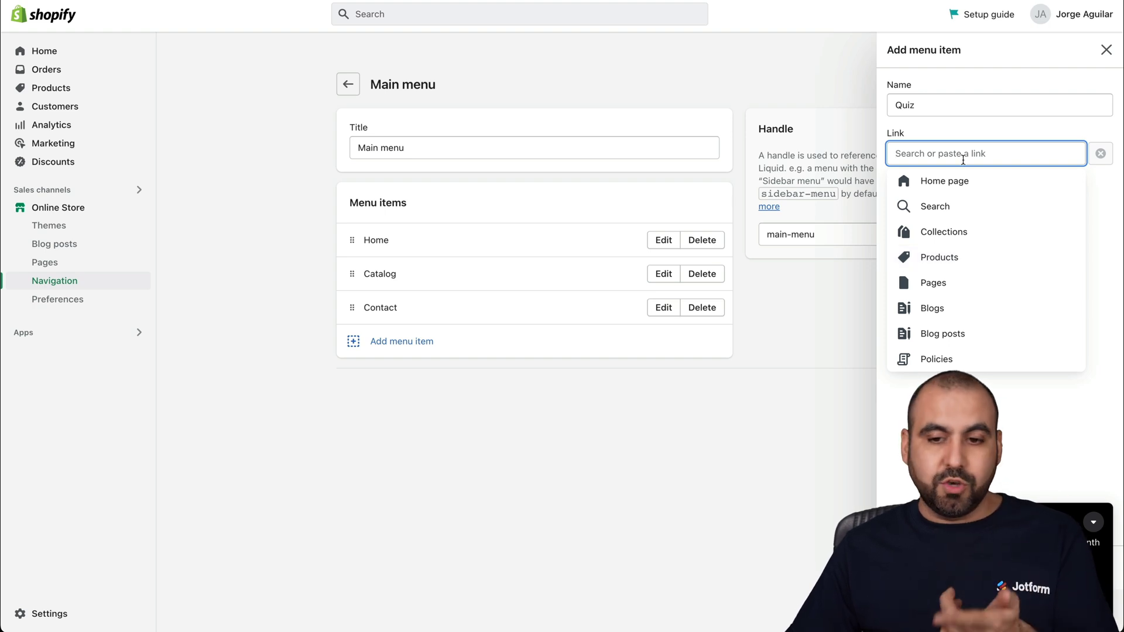
click(937, 282)
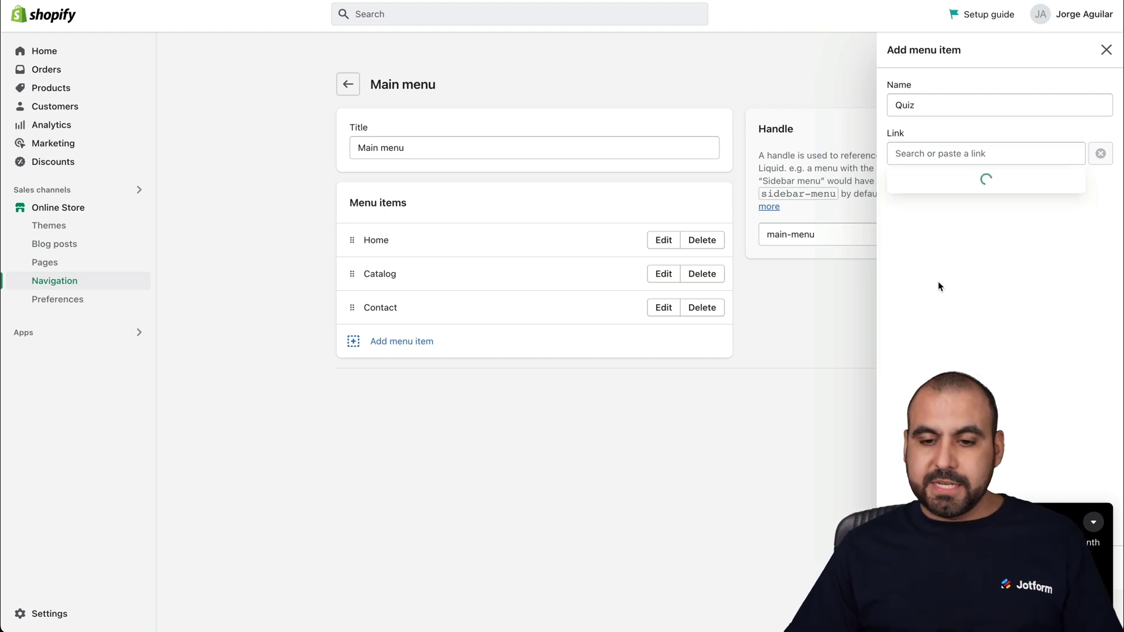
click(929, 233)
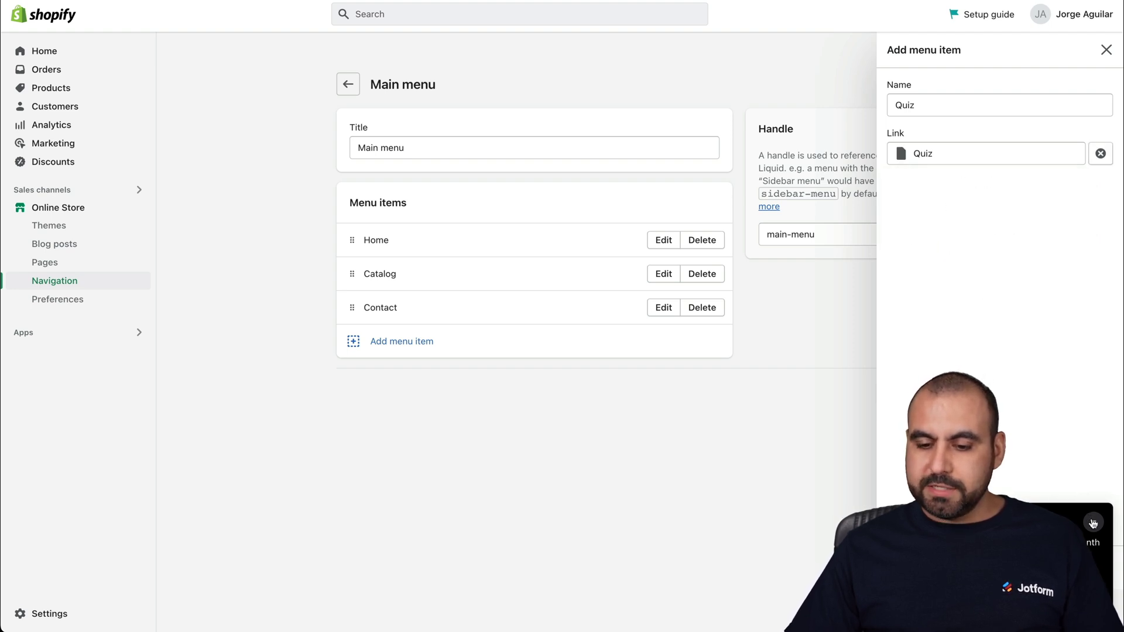
- Drag Quiz above Contact in the Main menu and save it
click(1100, 568)
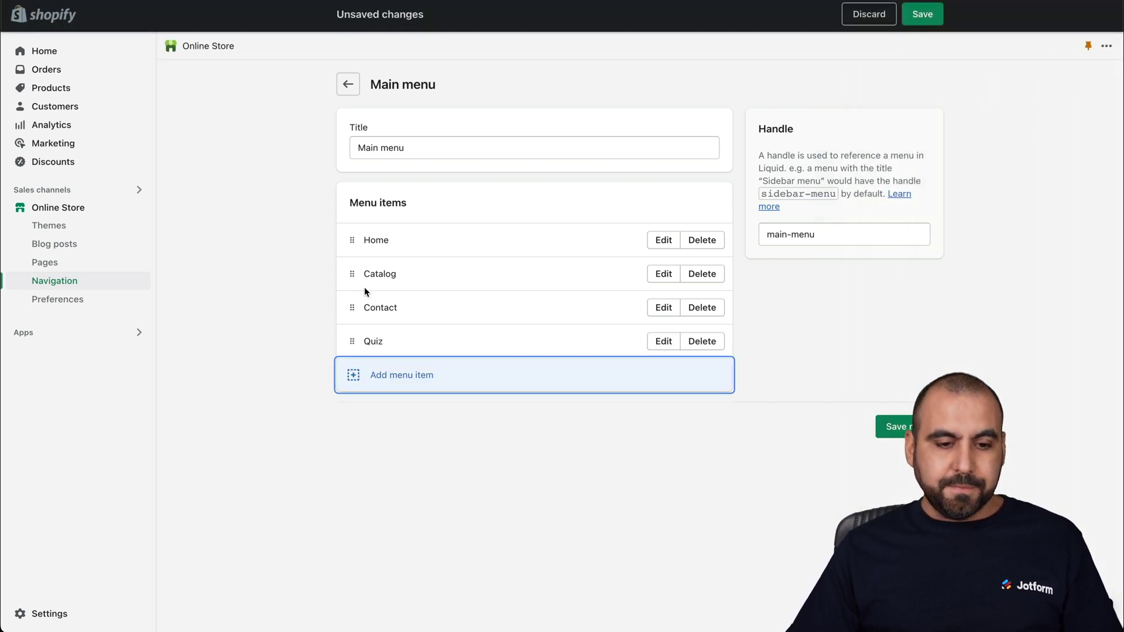
drag(353, 339, 356, 307)
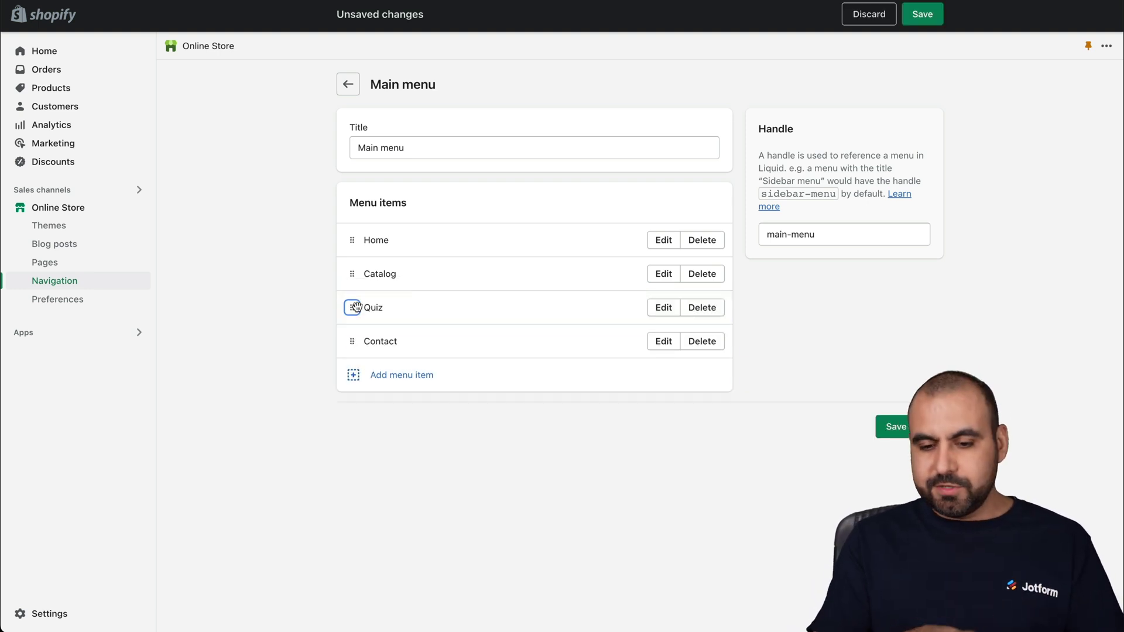
click(879, 423)
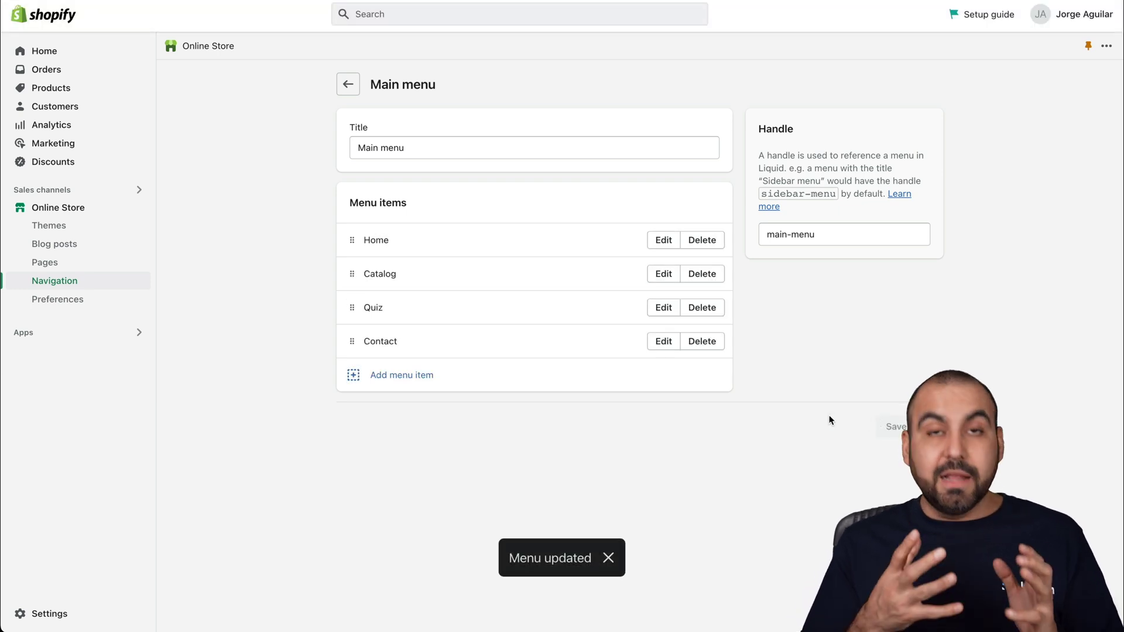
- Visit the live store from Themes and open the header's Quiz link to check the embedded quiz
click(68, 227)
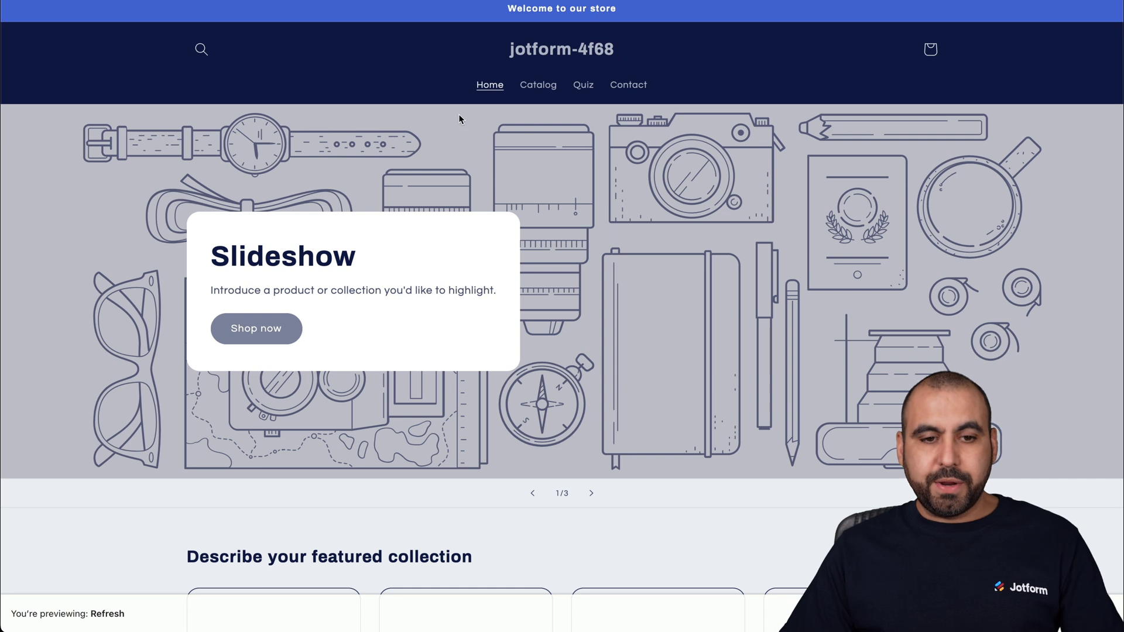
click(584, 88)
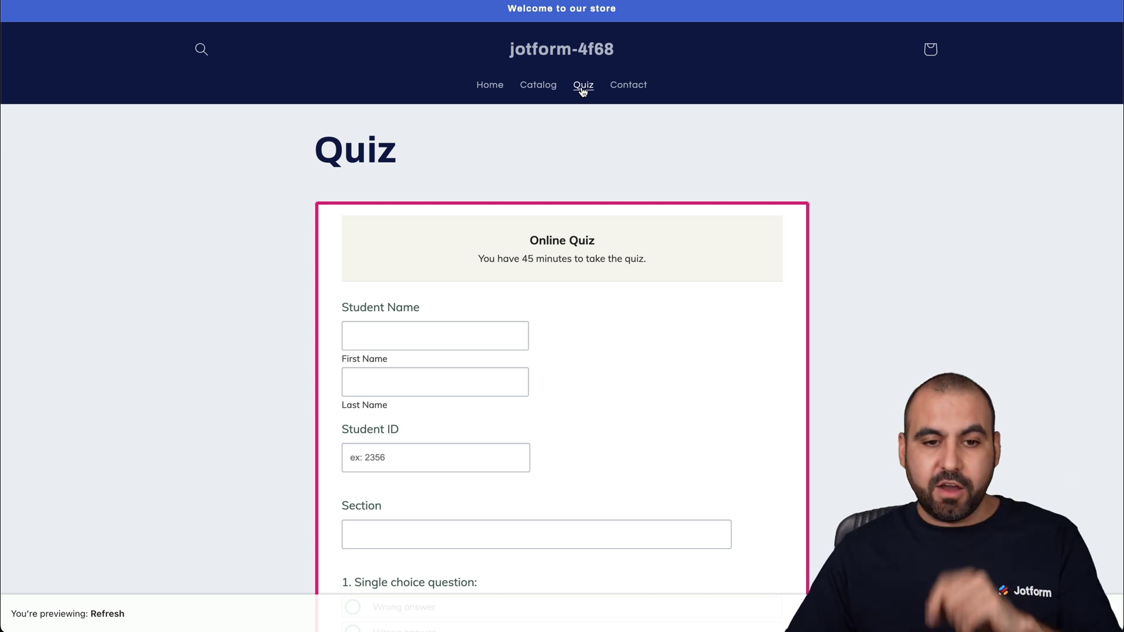
scroll(544, 440, down, 10)
scroll(545, 439, up, 10)
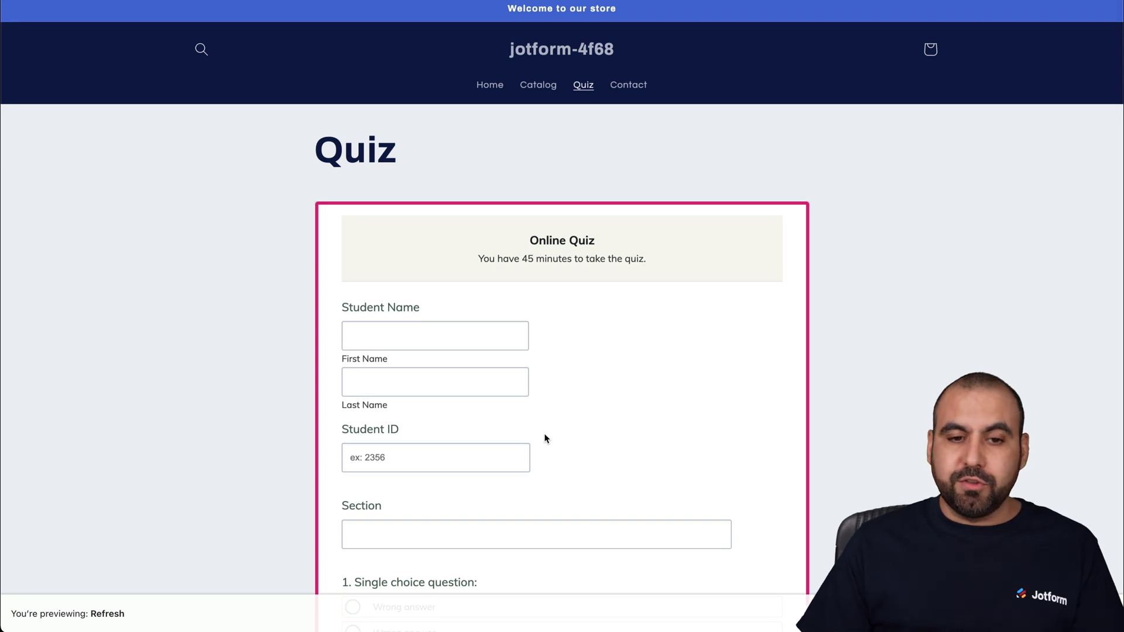
click(489, 85)
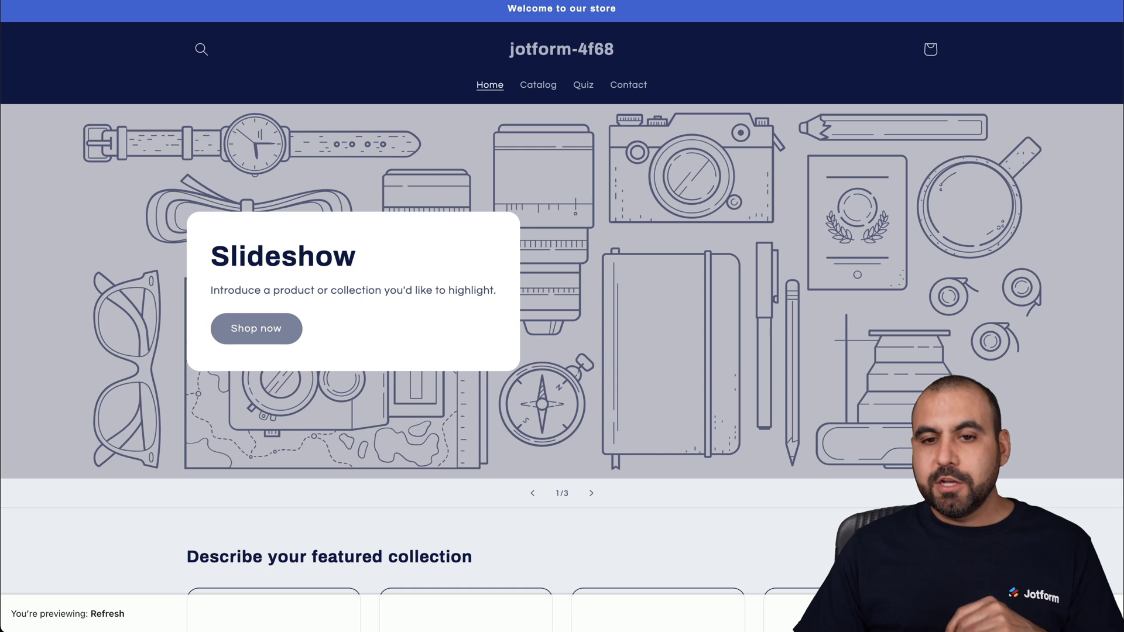
click(583, 85)
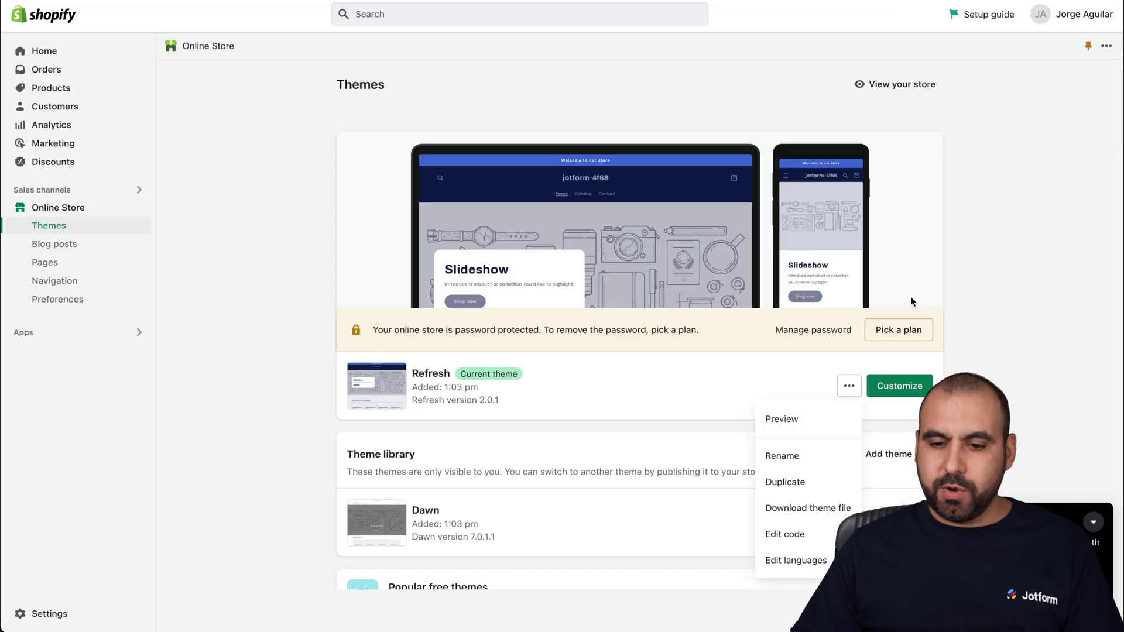
- Relabel the first homepage slide's button to 'Take Quiz' and save the theme
click(908, 393)
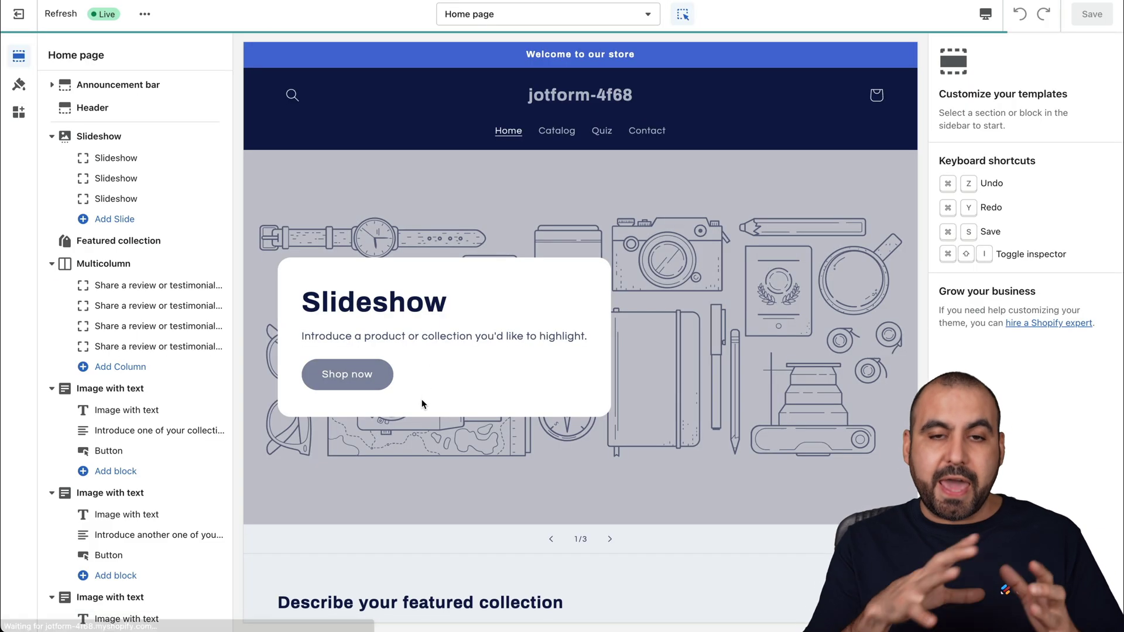
click(346, 370)
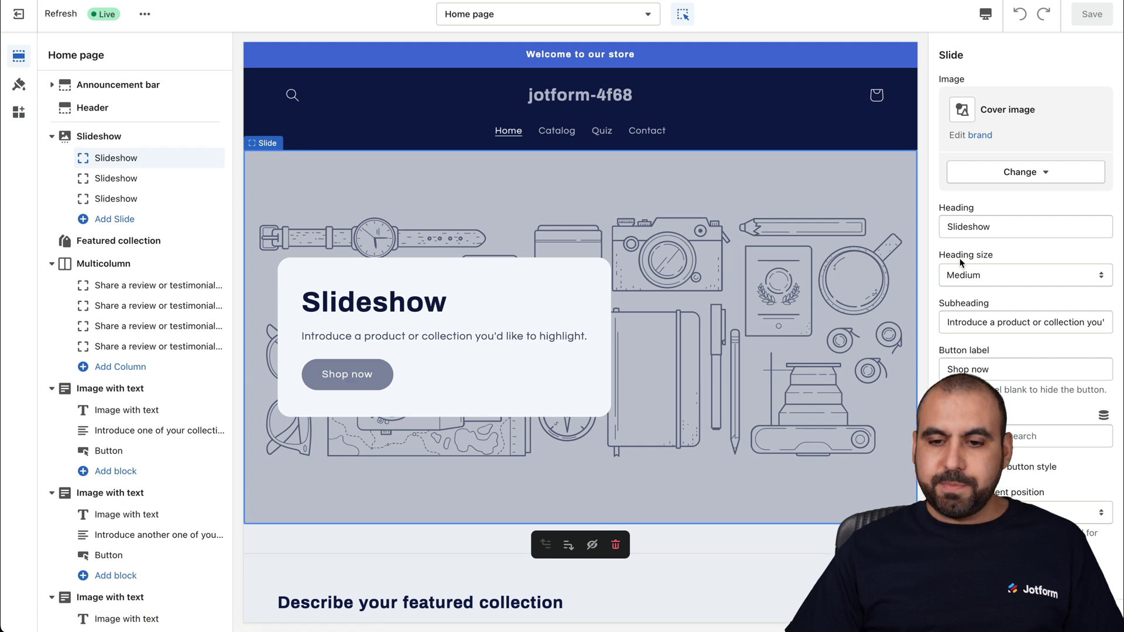
triple_click(976, 369)
text(Take)
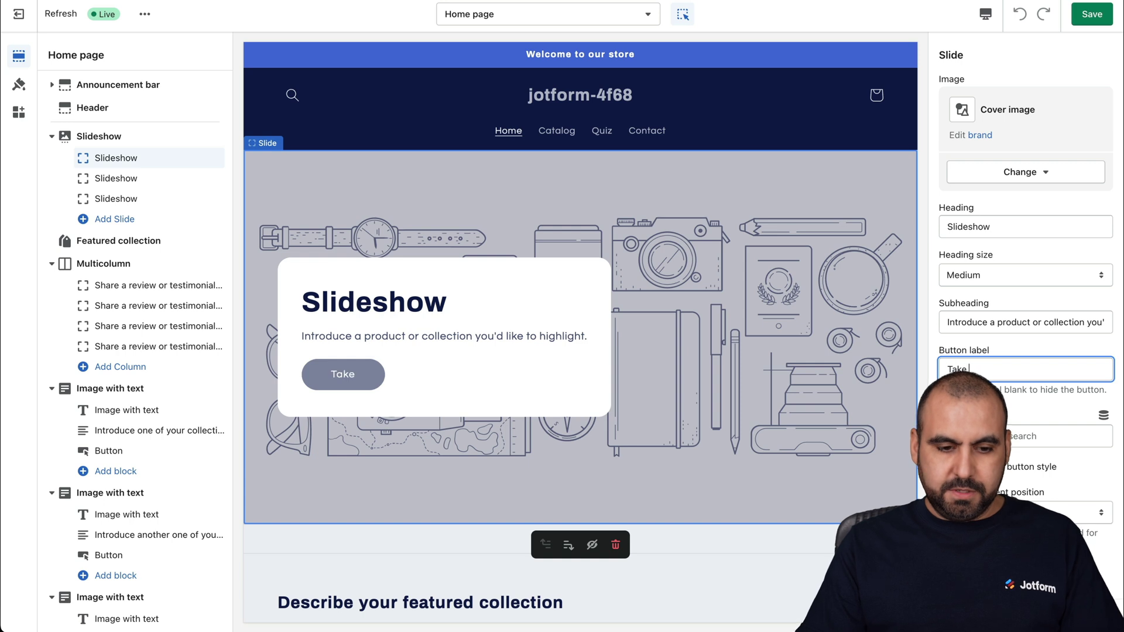
text( Quiz)
key(Tab)
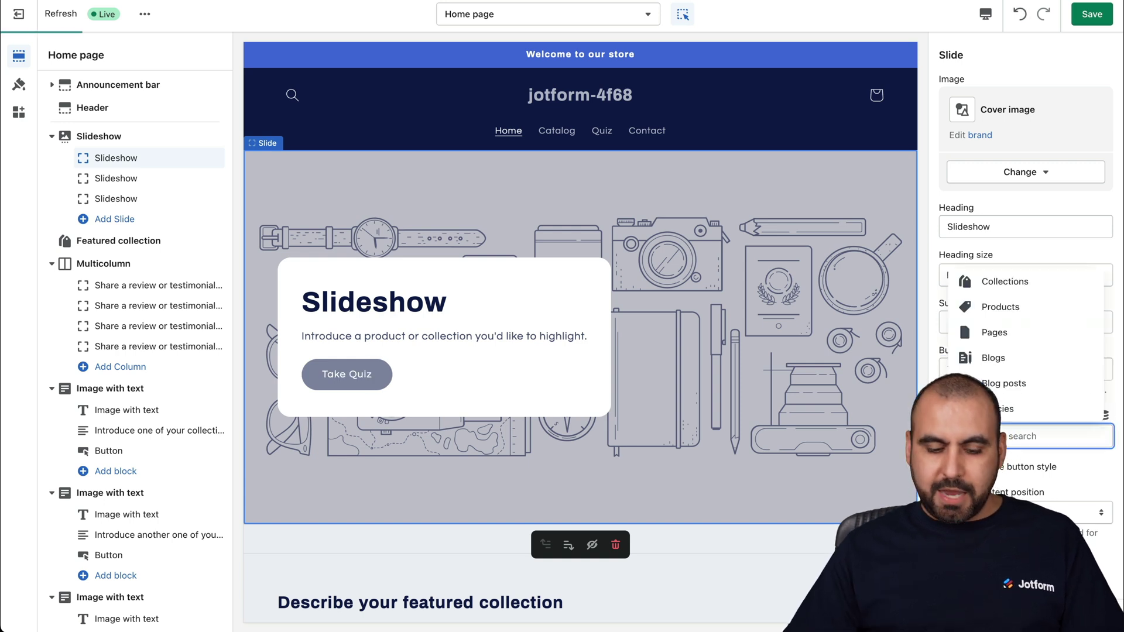
click(995, 332)
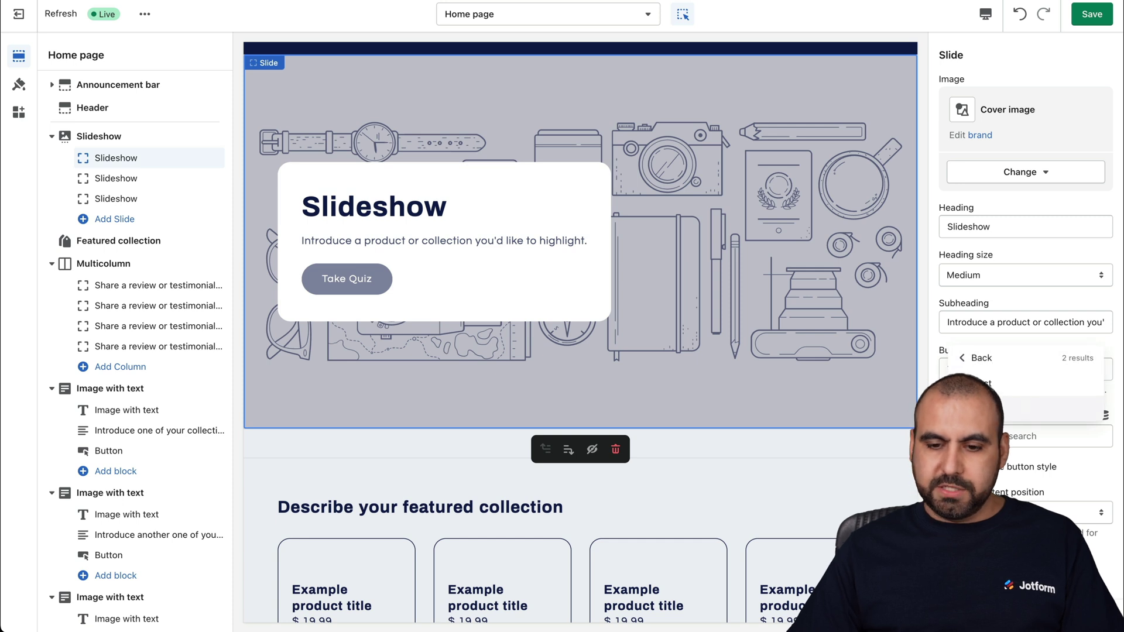
click(972, 358)
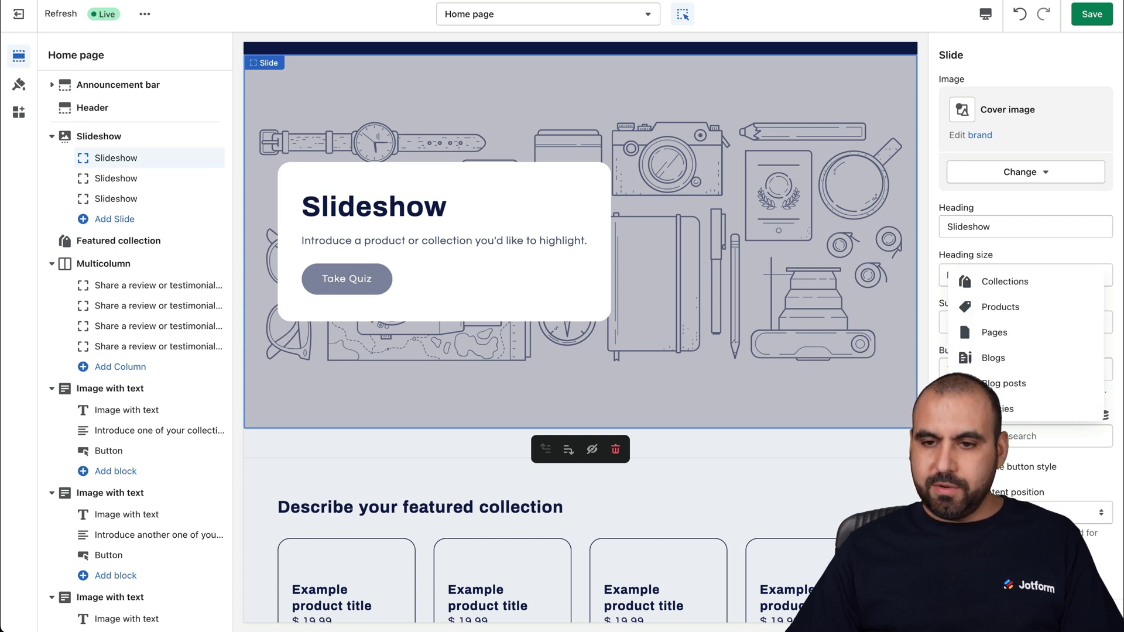
click(1092, 15)
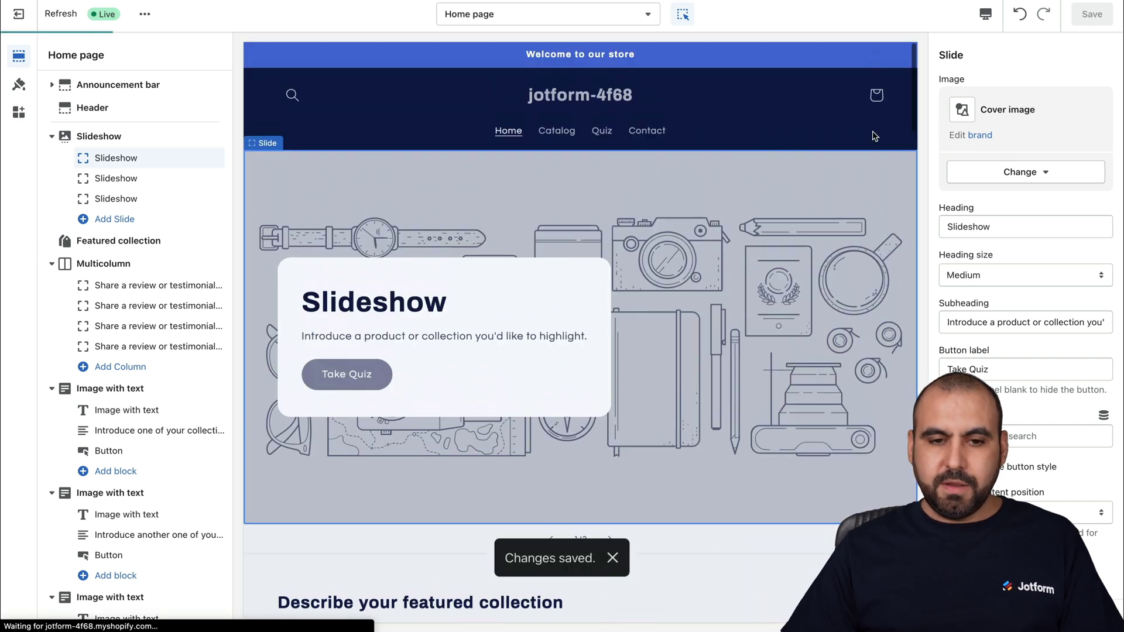
- Preview the store homepage fullscreen, then exit the theme editor
click(985, 15)
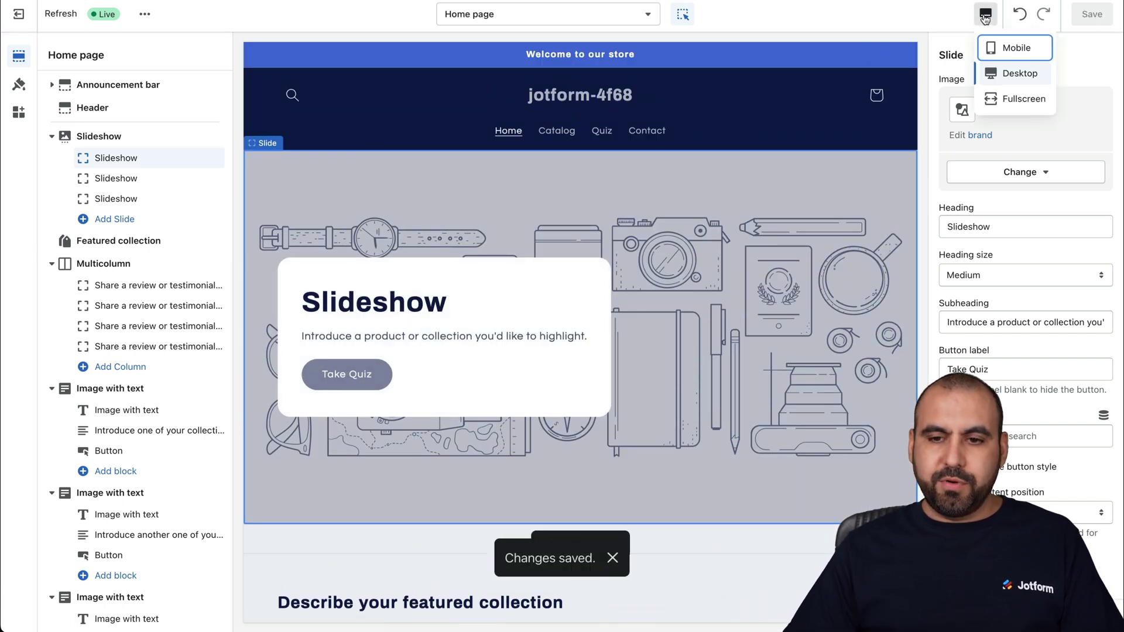
click(1024, 98)
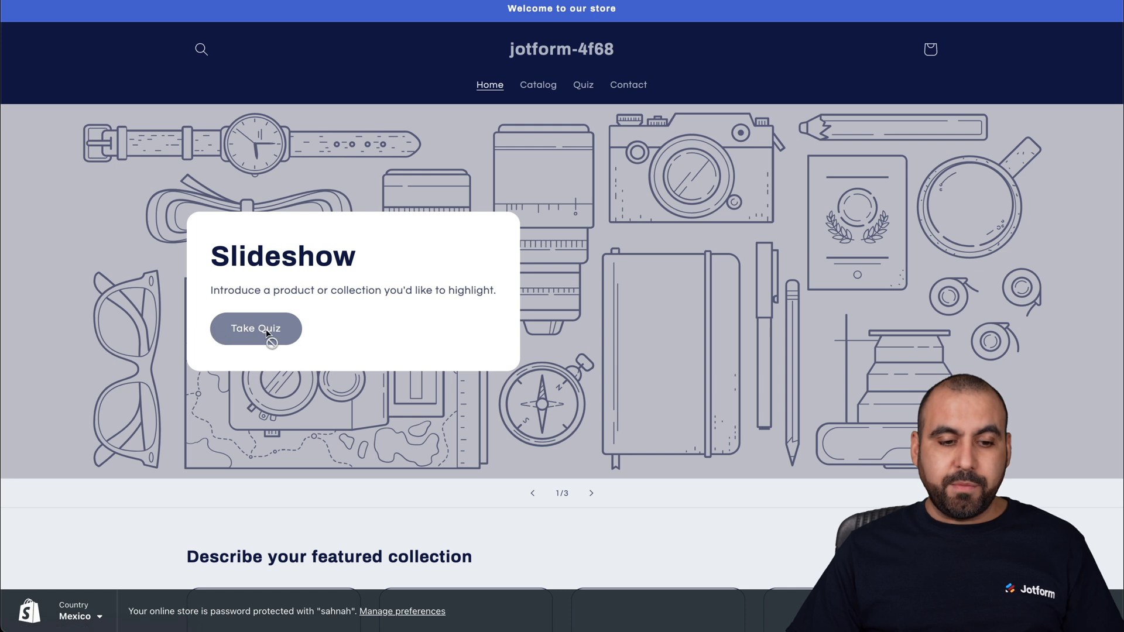
scroll(422, 492, down, 20)
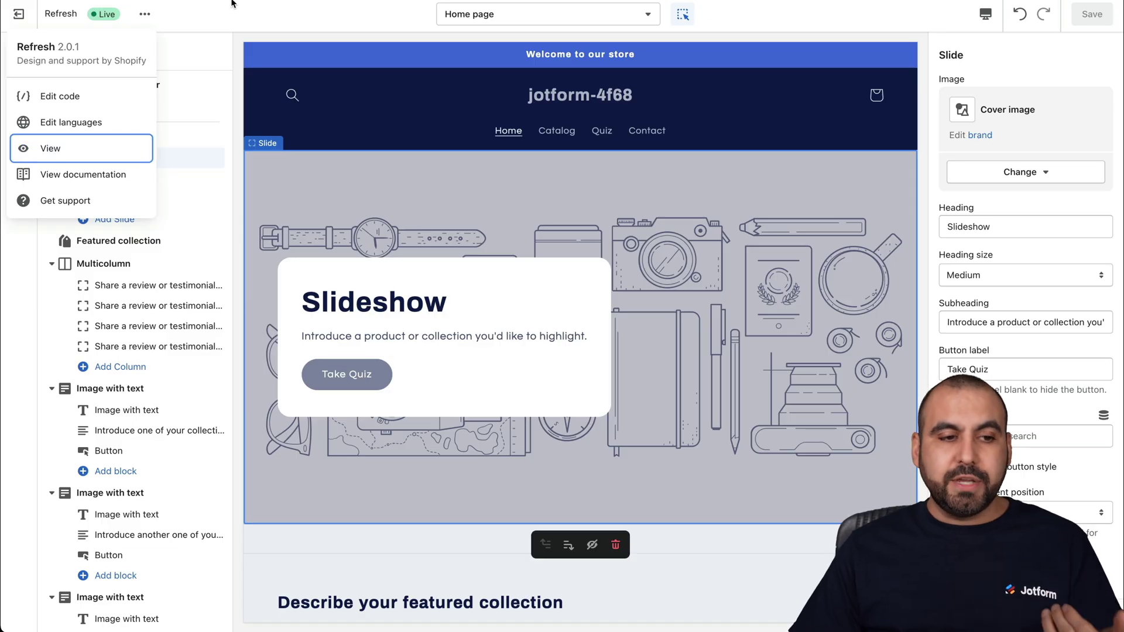
click(33, 14)
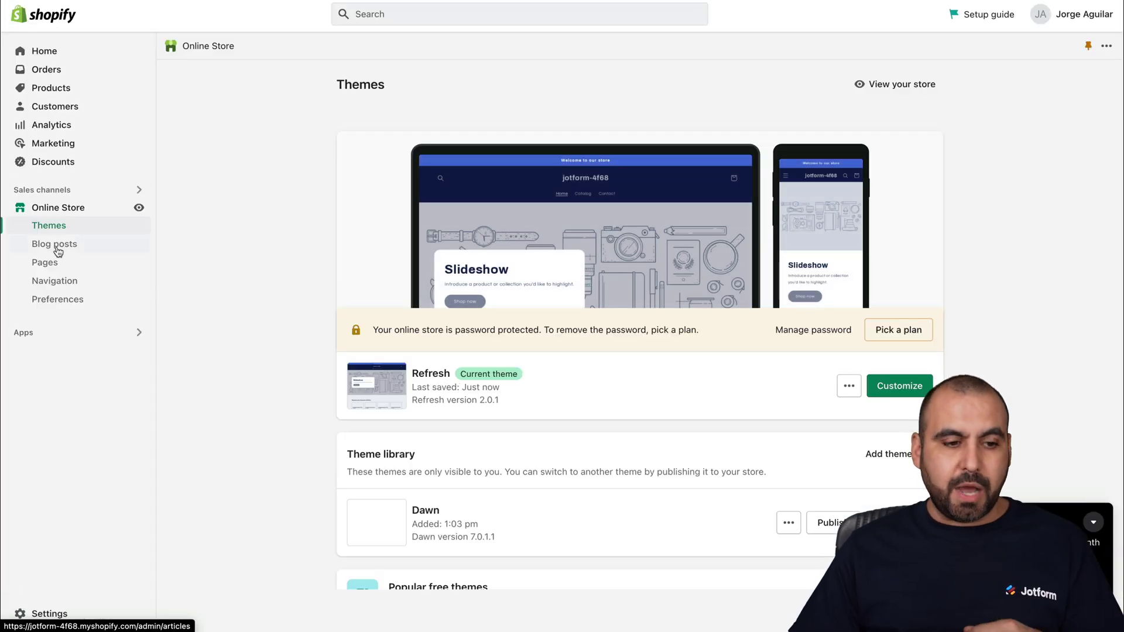
- In Navigation, add a 'Quiz' item linked to Pages > Quiz to the Footer menu, then save
click(64, 280)
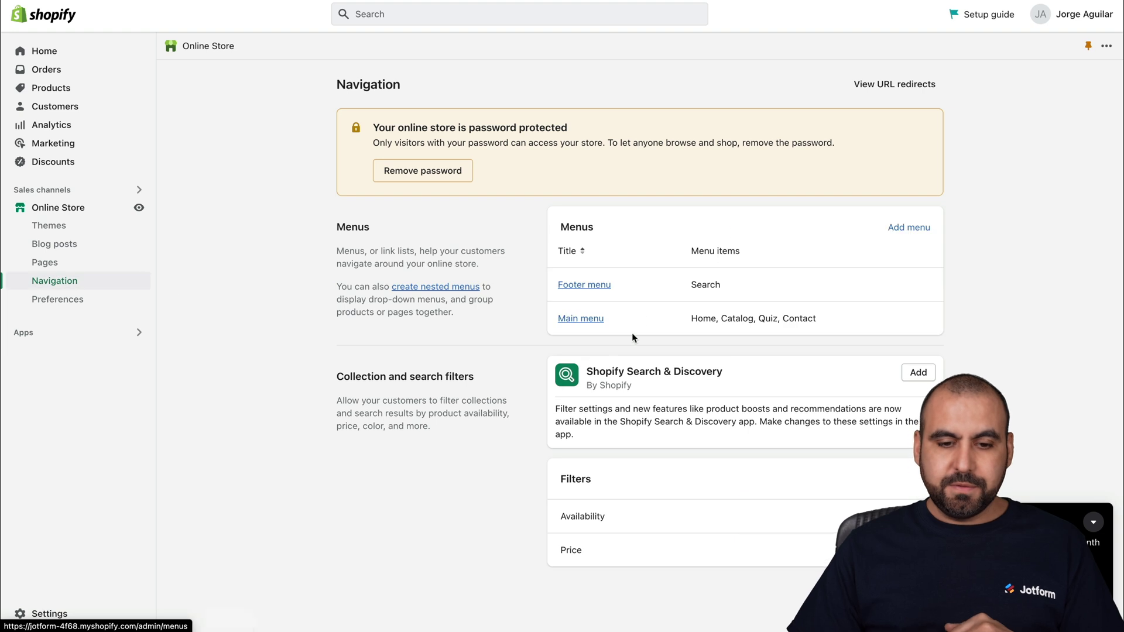
click(583, 285)
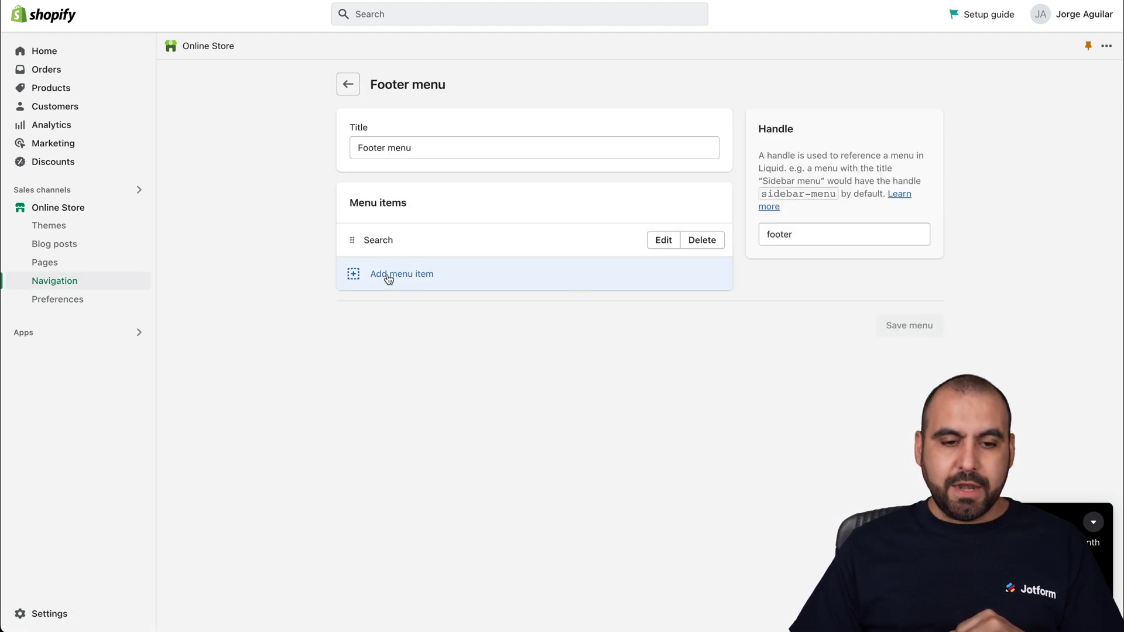
click(388, 277)
text(Q)
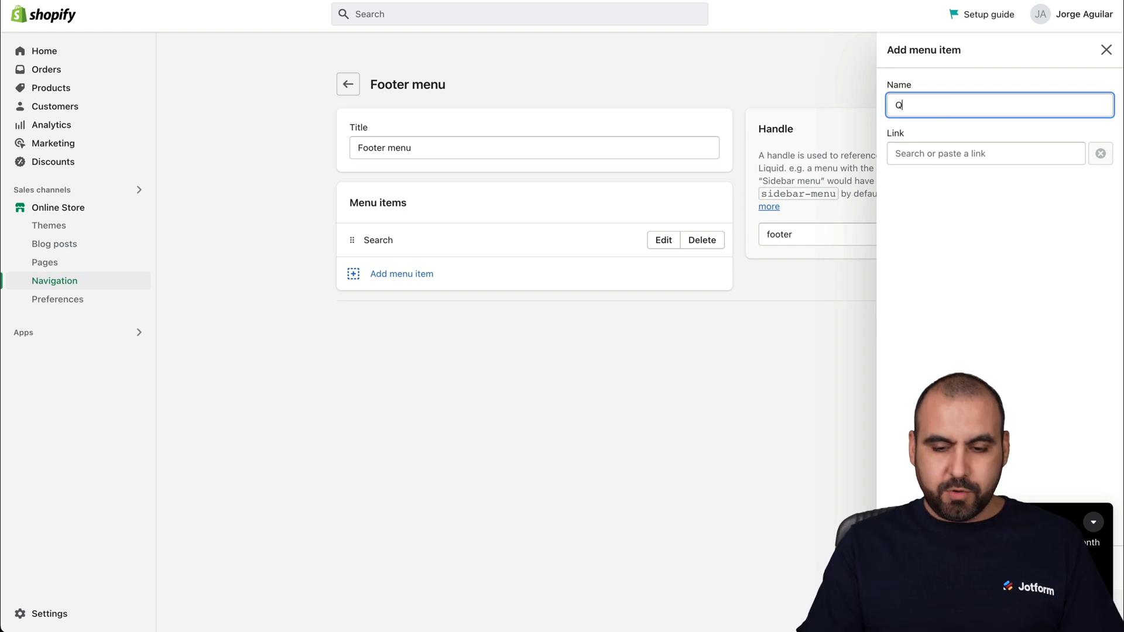
text(uiz)
click(1023, 149)
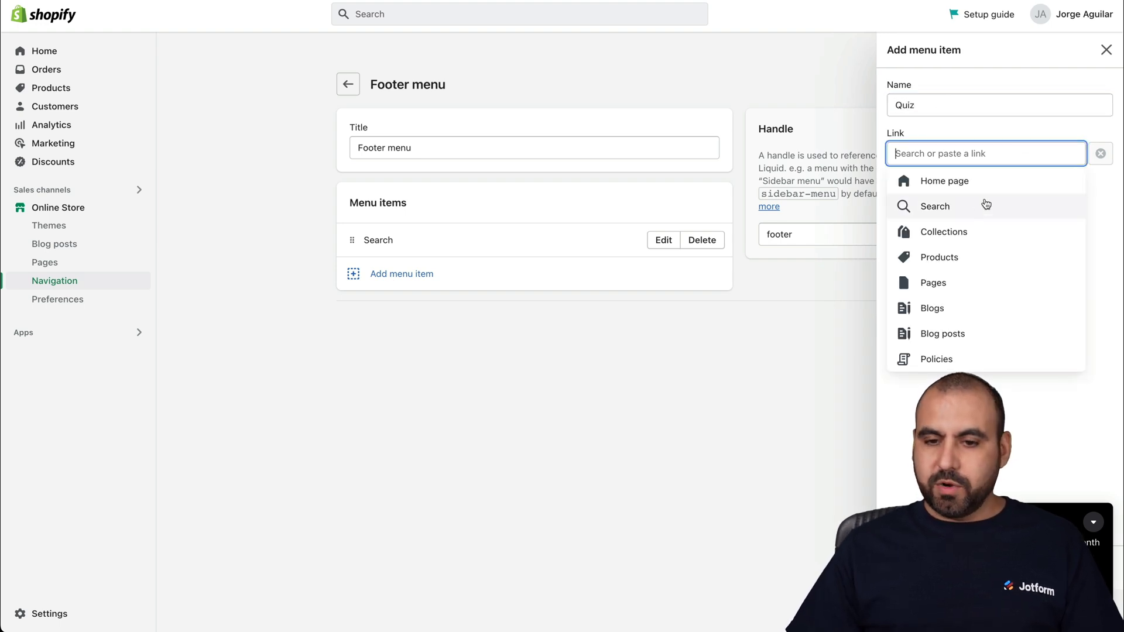
click(955, 280)
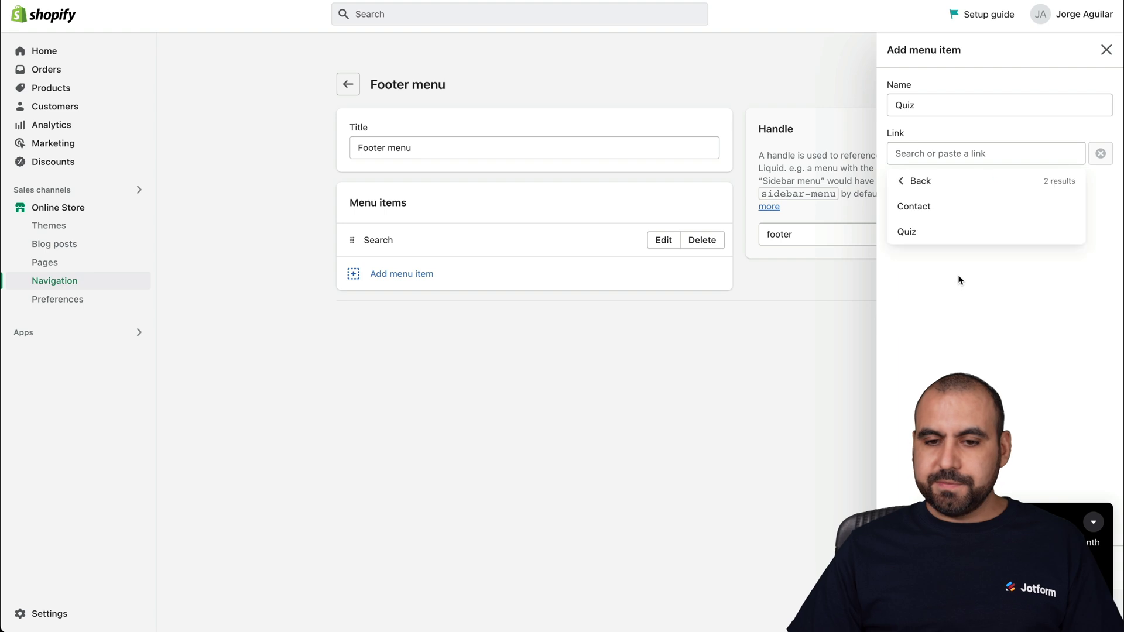
click(914, 233)
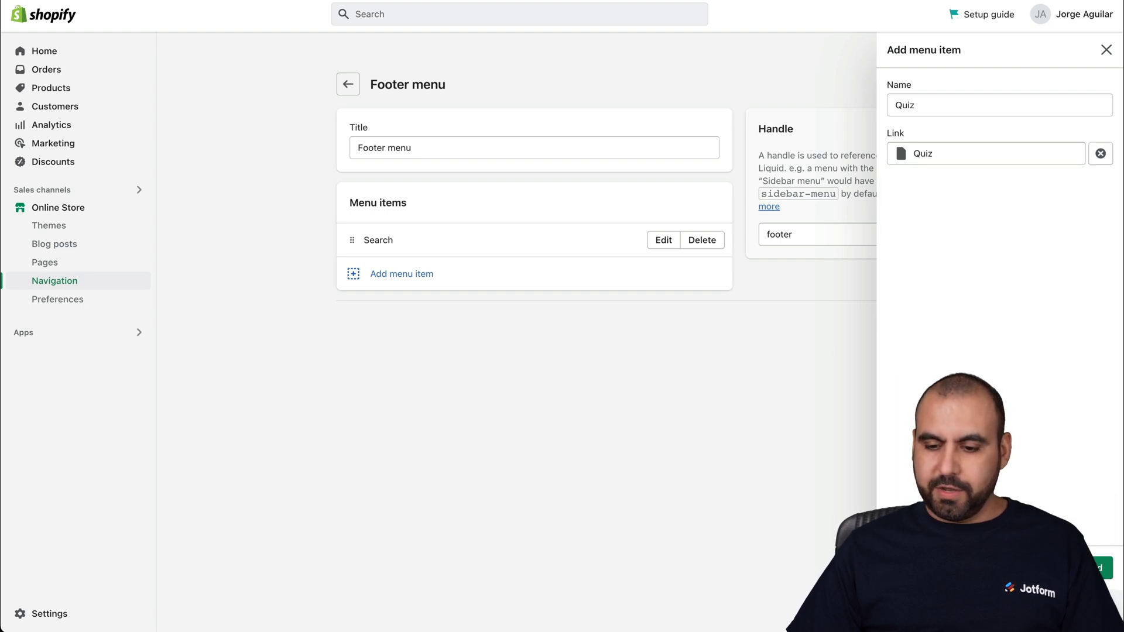
click(1098, 568)
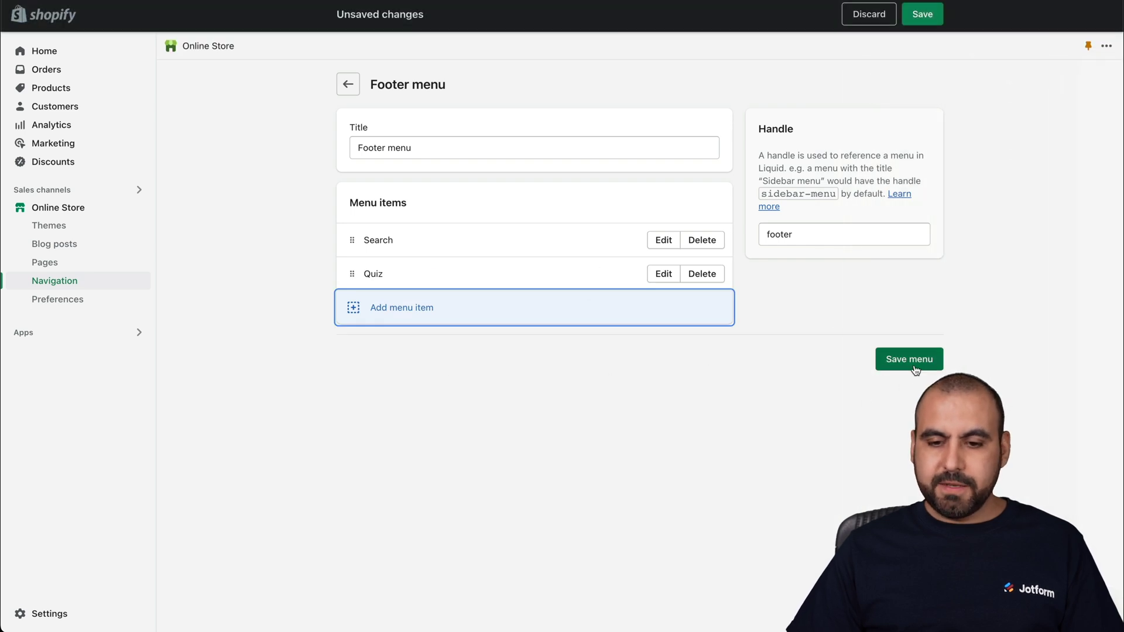
click(914, 367)
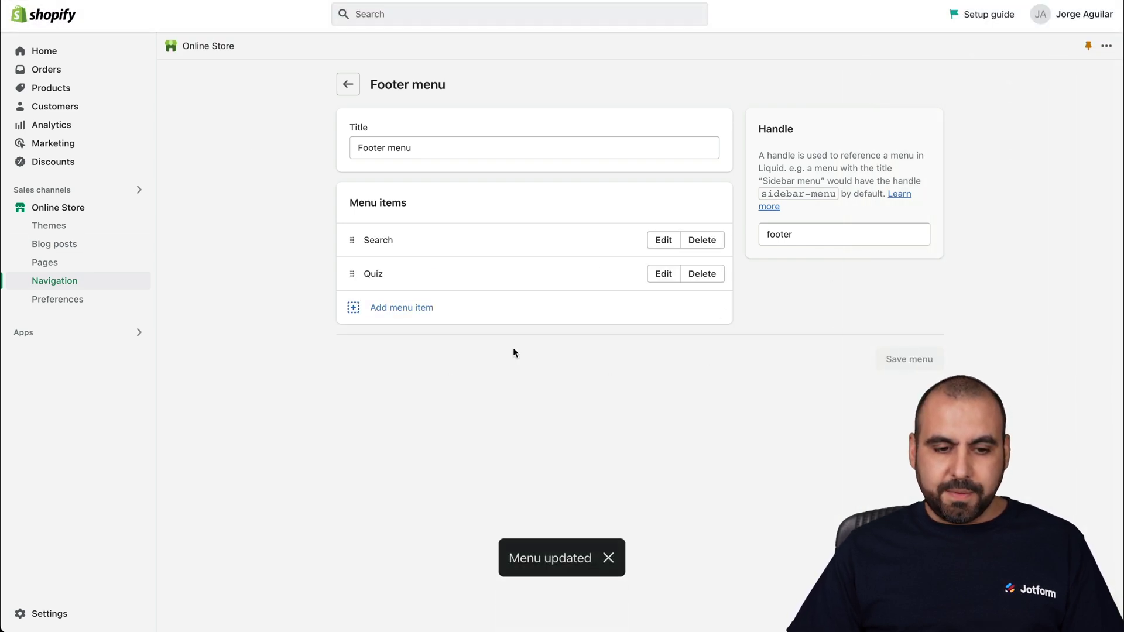